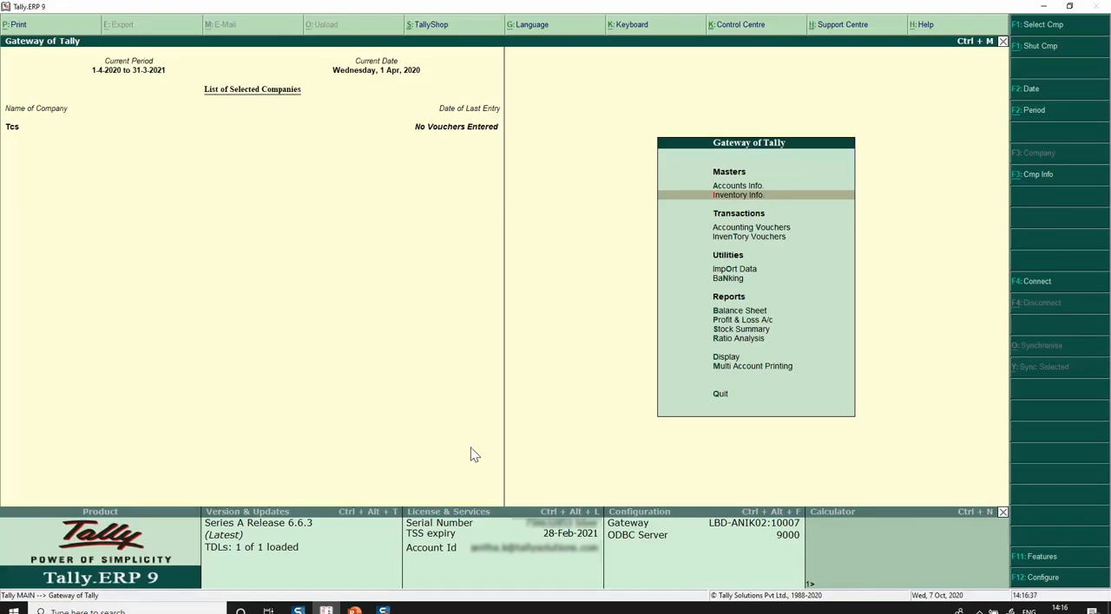
# Start a sales voucher with STATE BANK OF INDIA as the party account.
pyautogui.press('v')
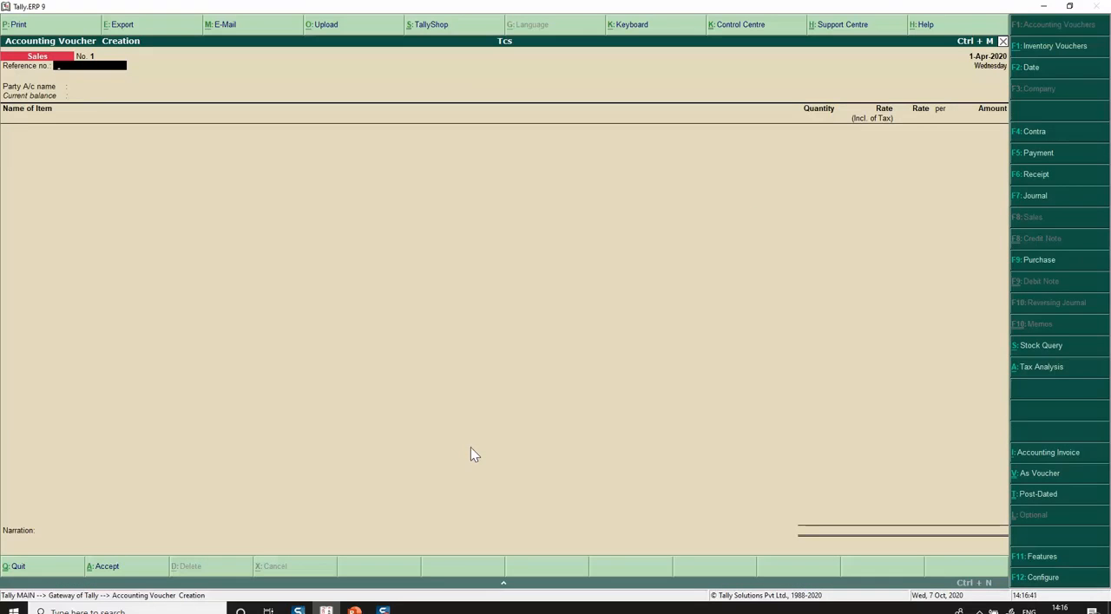
pyautogui.press('Return')
pyautogui.press('Down')
pyautogui.press('Down')
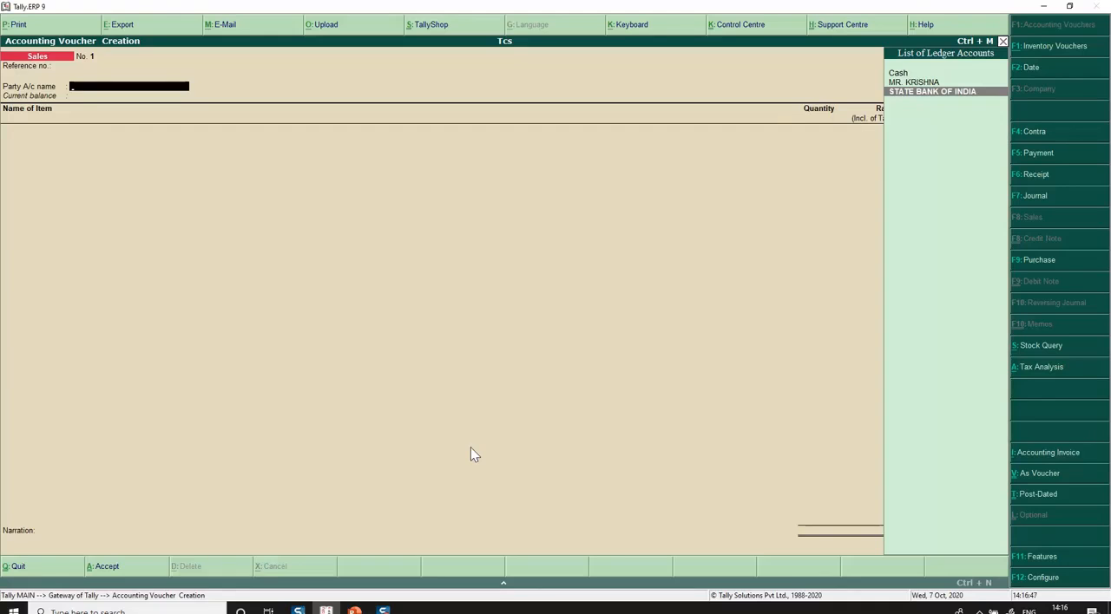
pyautogui.press('Return')
pyautogui.press('Return')
# Add the stock item GOODS with quantity 100 NOS at a rate of 5,000 and allocate its amount to the sales ledger.
pyautogui.hotkey('ctrl', 'a')
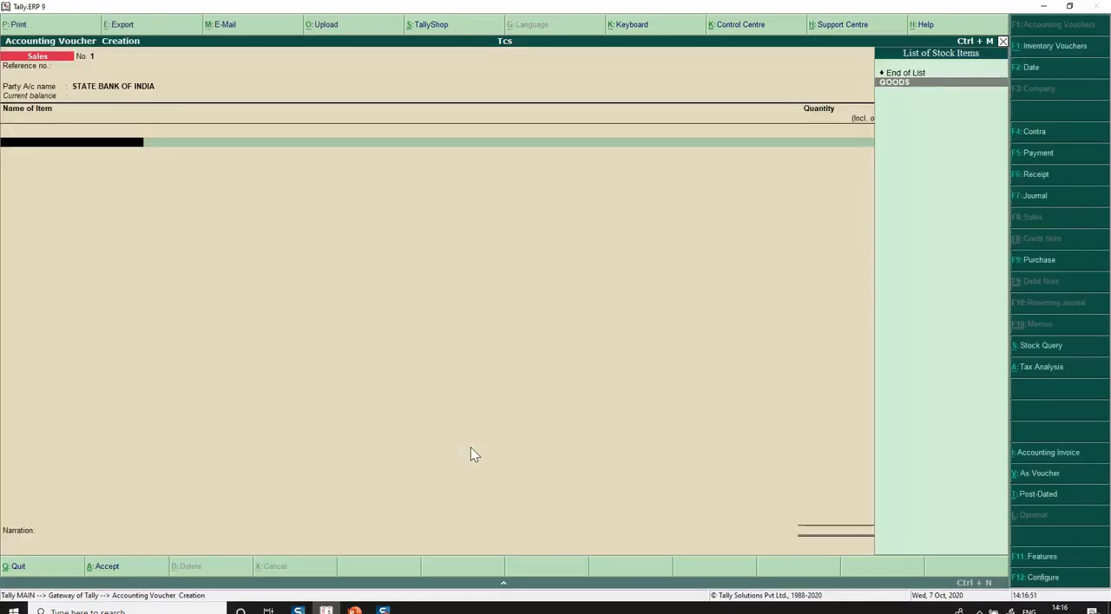
pyautogui.press('Return')
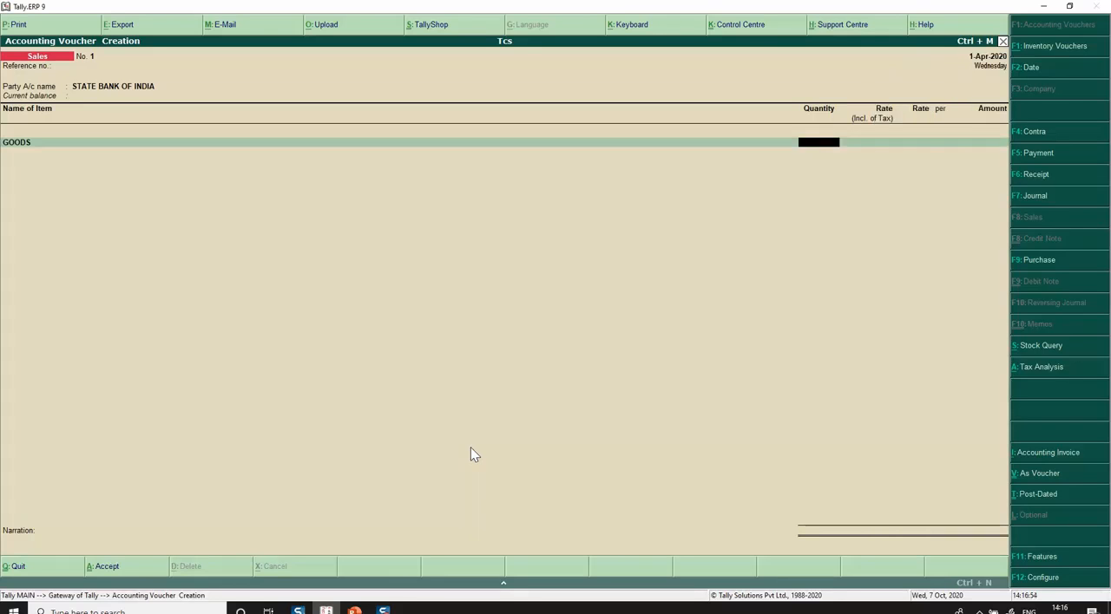
pyautogui.write('100')
pyautogui.press('Return')
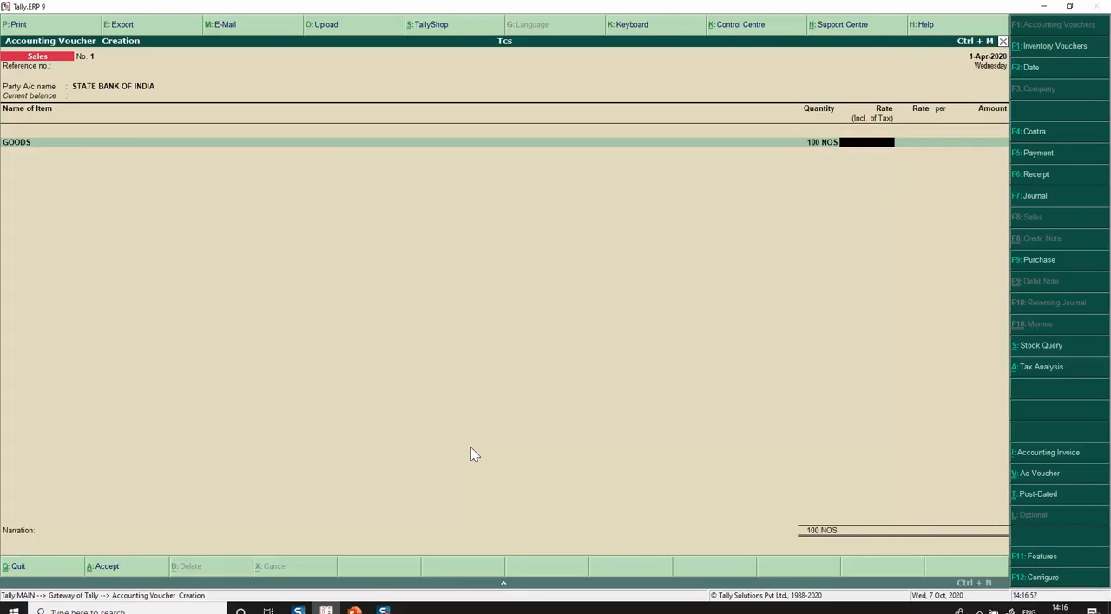
pyautogui.press('Return')
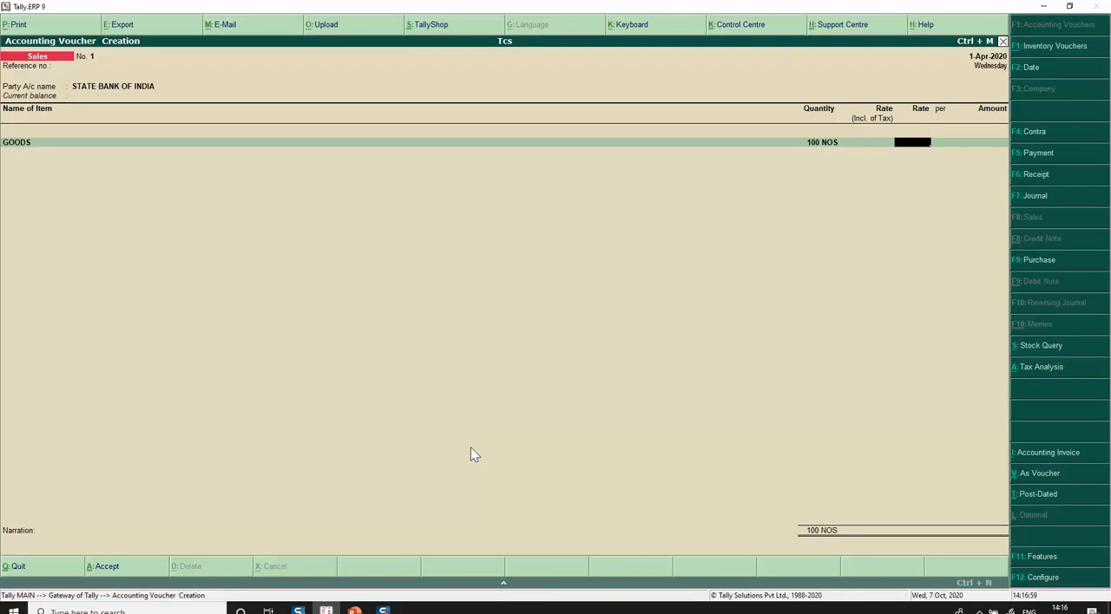
pyautogui.write('5,000')
pyautogui.press('Return')
pyautogui.press('Return')
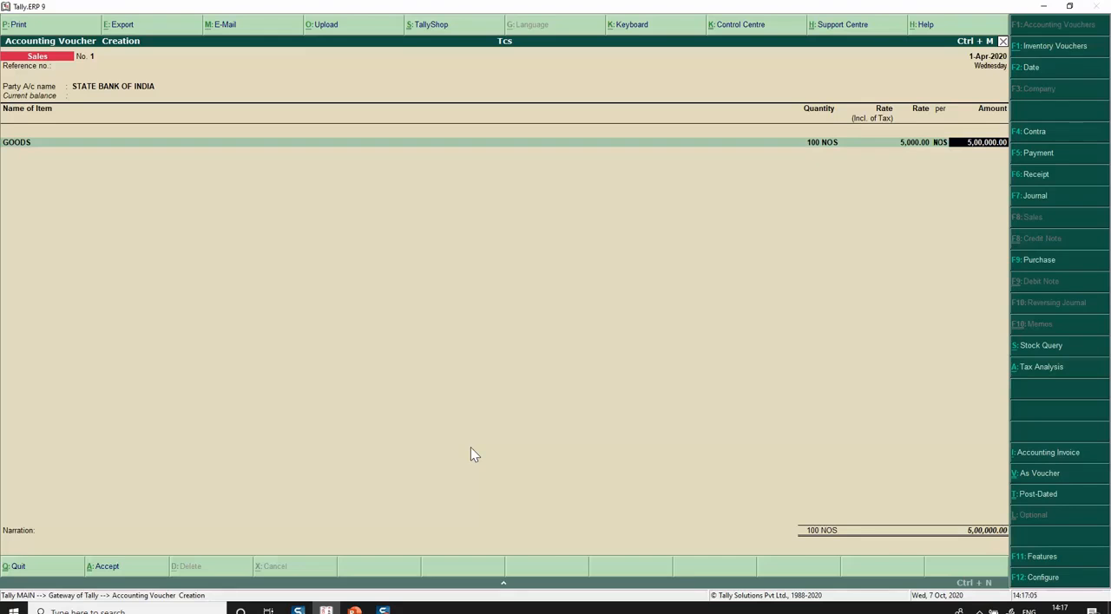
pyautogui.press('Return')
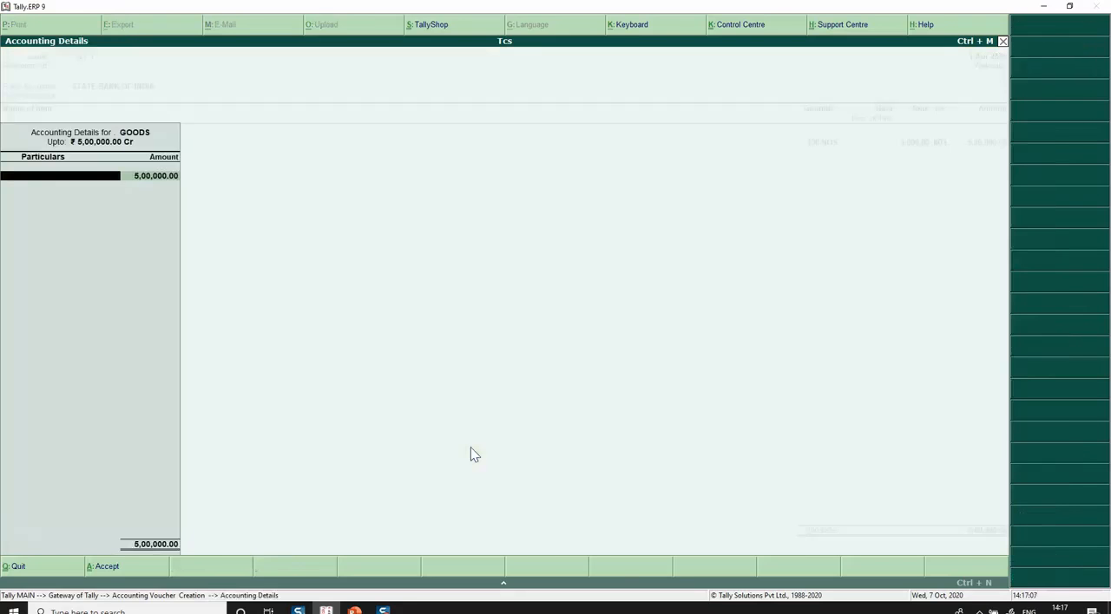
pyautogui.press('Return')
pyautogui.press('Return')
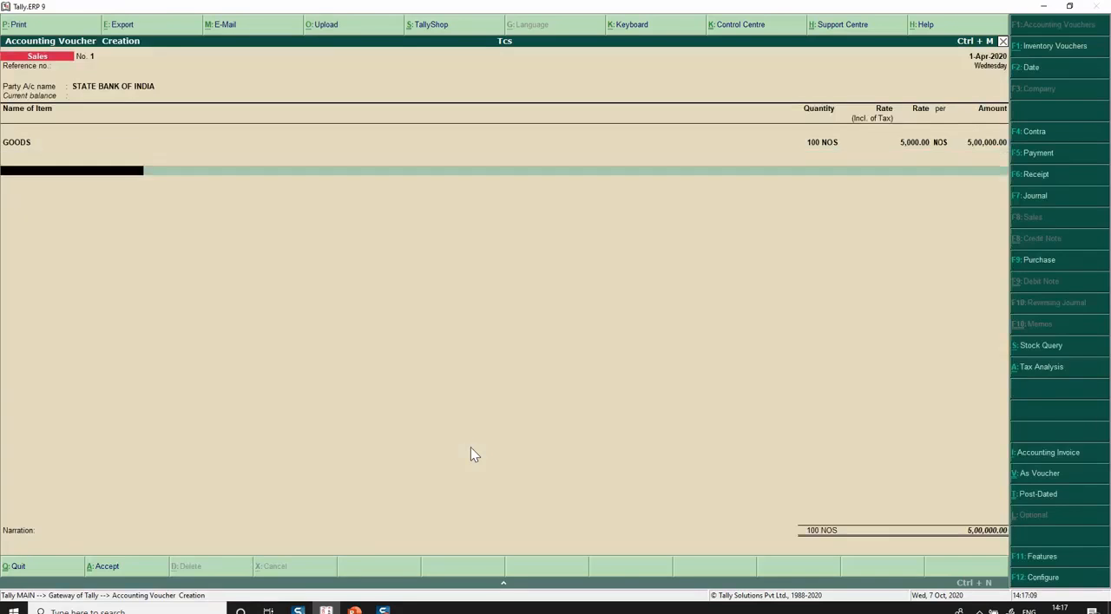
# Try adding the Tcs ledger below the item, and quit the voucher without saving it.
pyautogui.write('T')
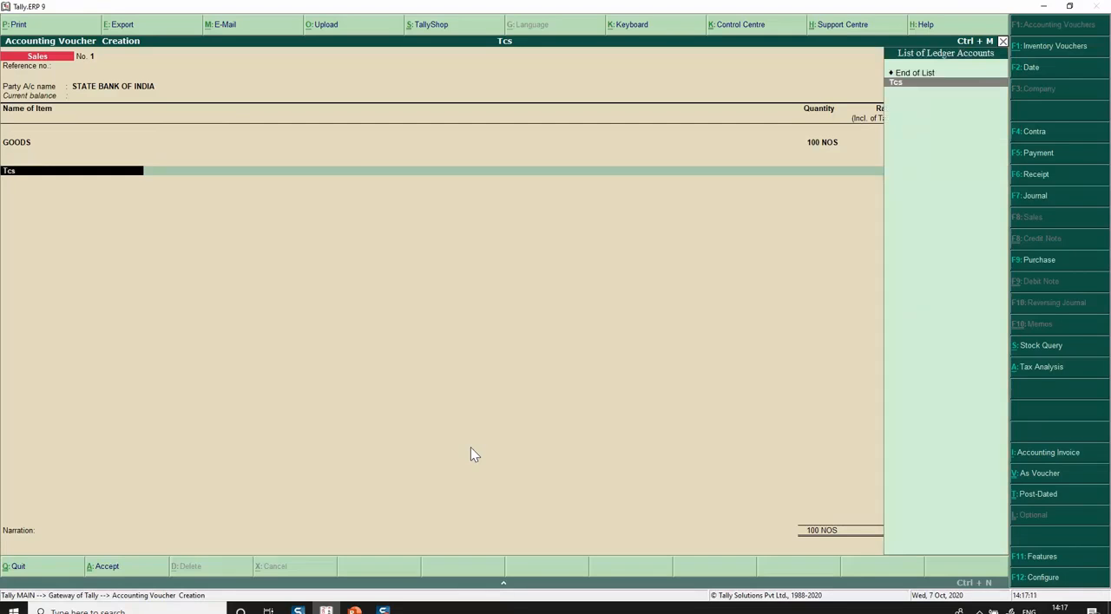
pyautogui.write('cs')
pyautogui.press('Return')
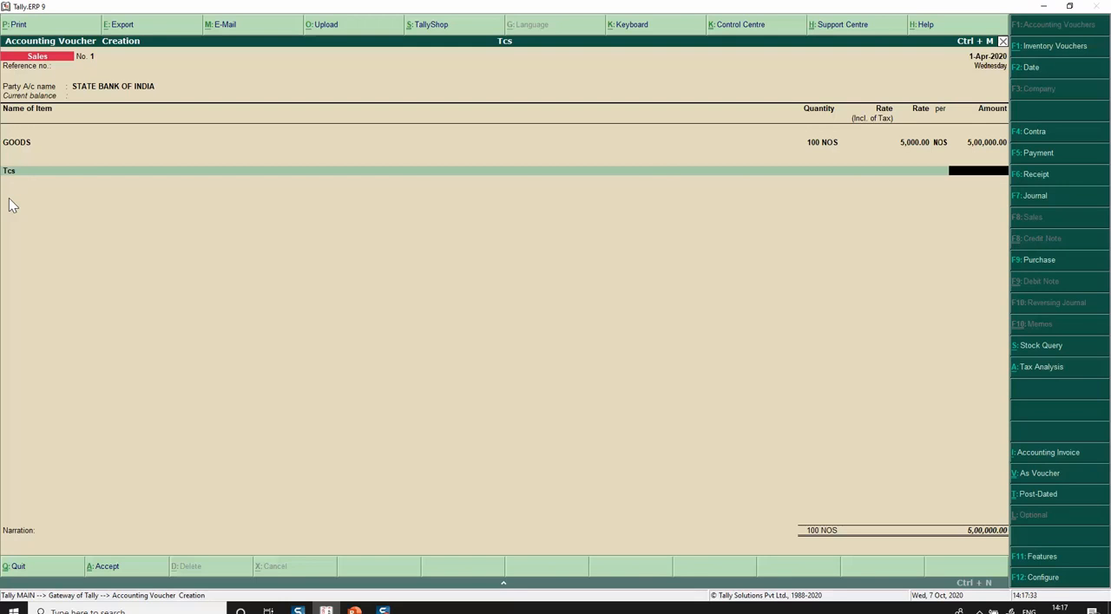
pyautogui.press('Escape')
pyautogui.press('y')
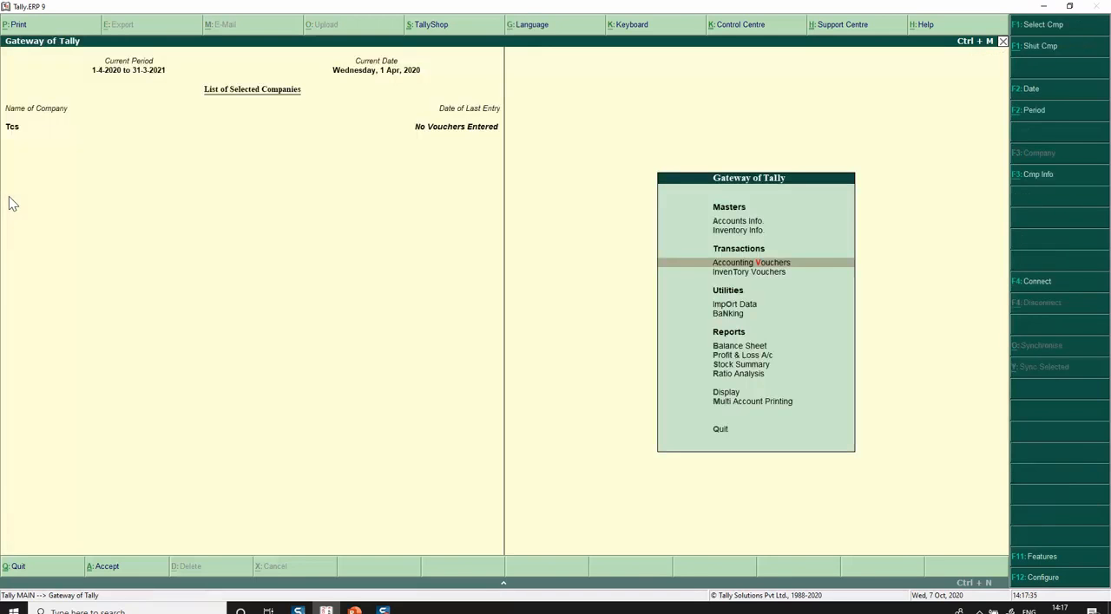
# Open the SALES ledger for alteration from the accounts masters.
pyautogui.press('a')
pyautogui.press('l')
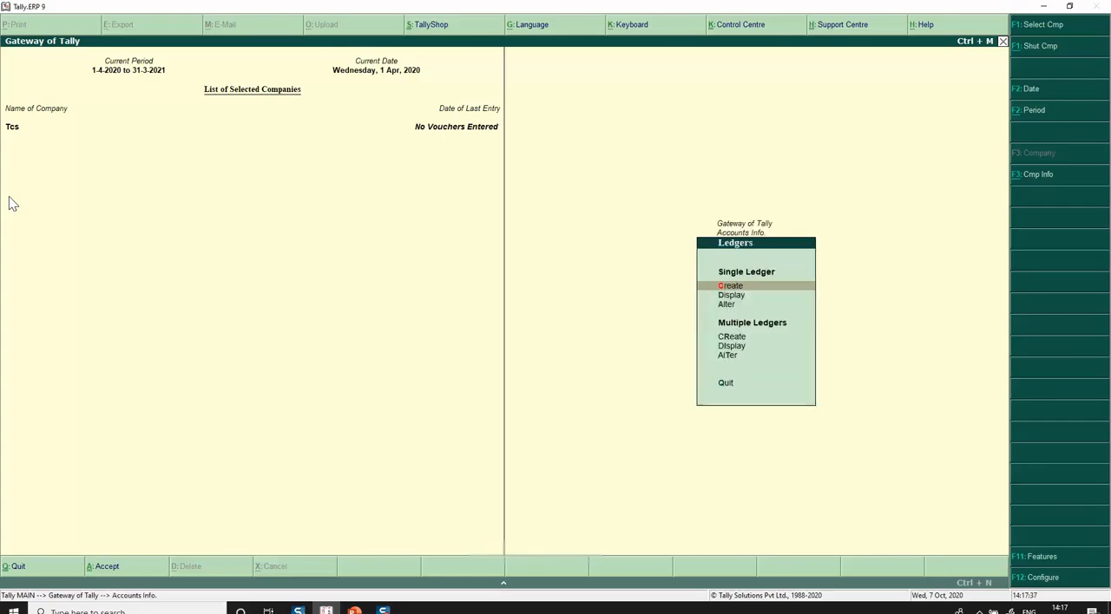
pyautogui.press('a')
pyautogui.press('Down')
pyautogui.press('Down')
pyautogui.press('Down')
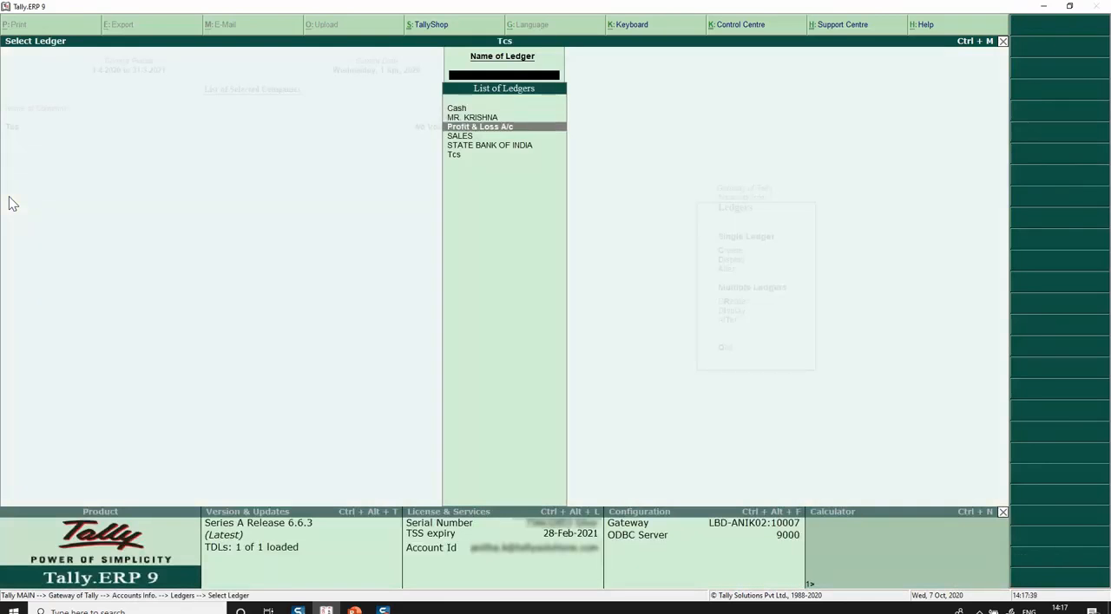
pyautogui.press('Return')
# Set TCS to Applicable with Sale of Goods as the nature of goods in the SALES ledger, and save it.
pyautogui.press('Return')
pyautogui.press('Return')
pyautogui.press('Return')
pyautogui.press('Return')
pyautogui.press('Return')
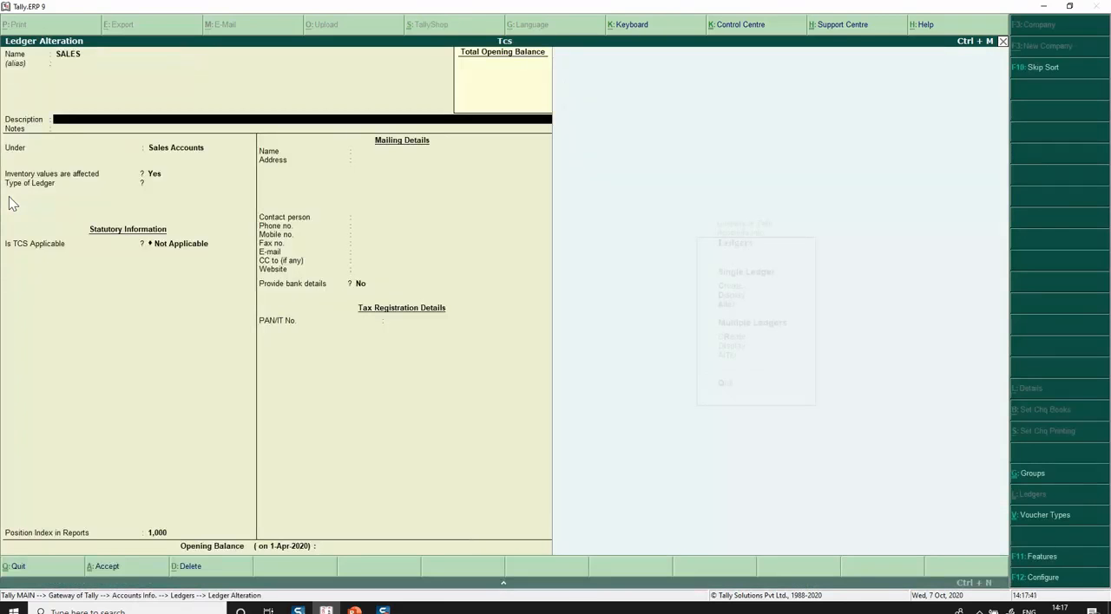
pyautogui.press('Return')
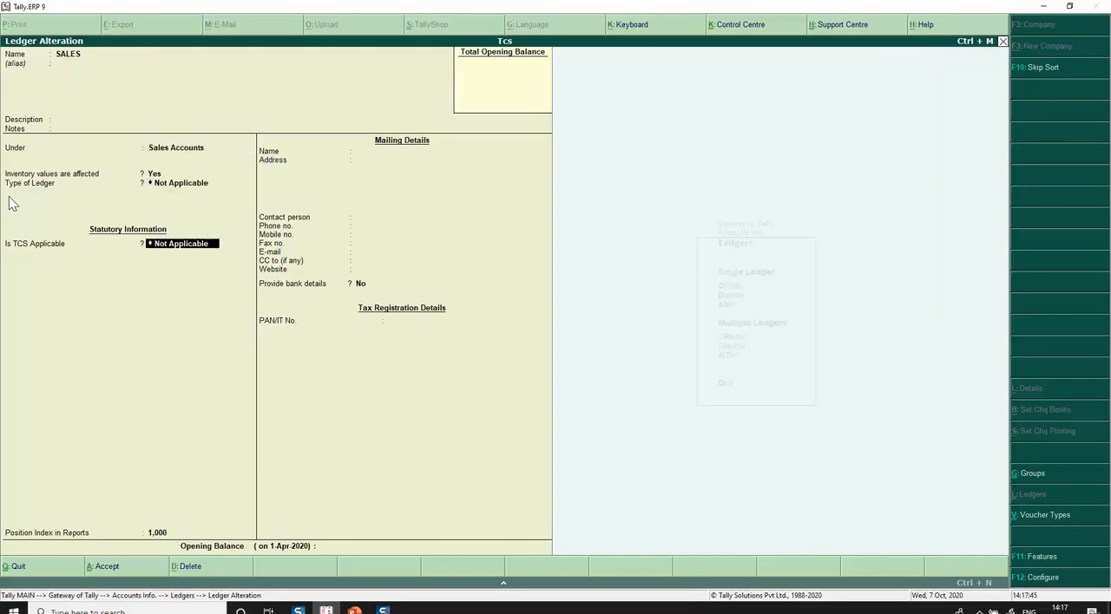
pyautogui.press('BackSpace')
pyautogui.press('Return')
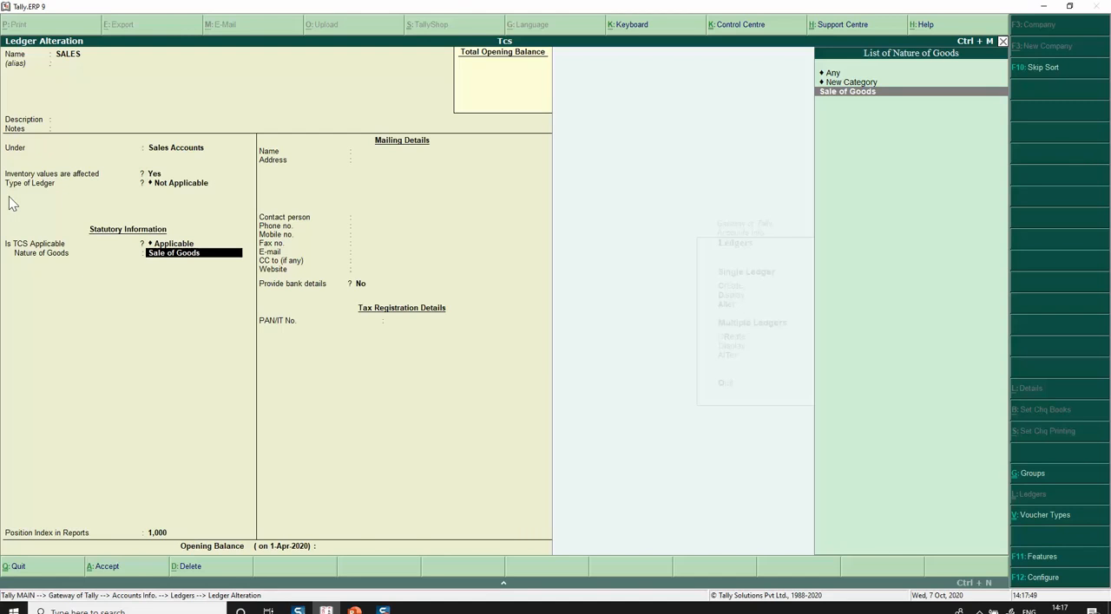
pyautogui.press('Return')
pyautogui.press('Return')
pyautogui.press('Return')
pyautogui.press('Return')
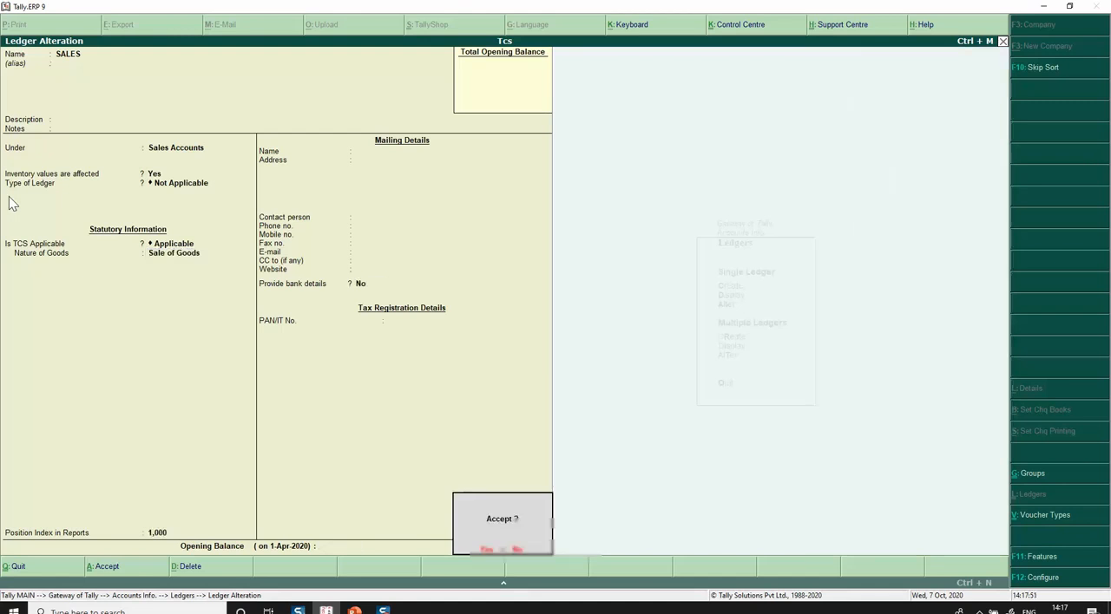
pyautogui.press('Return')
pyautogui.press('Escape')
pyautogui.press('Escape')
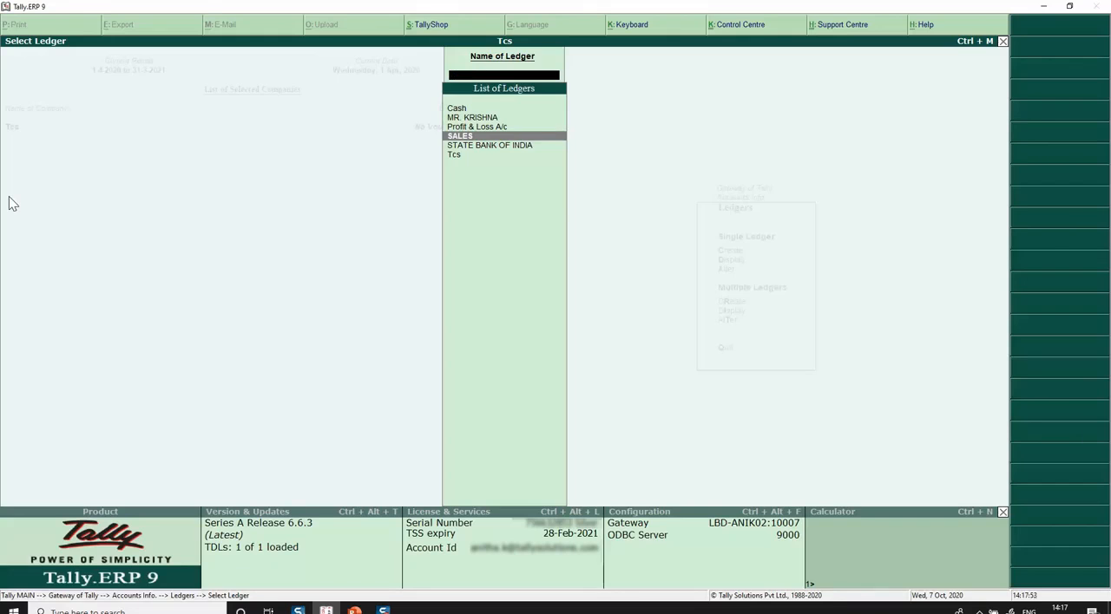
pyautogui.press('Escape')
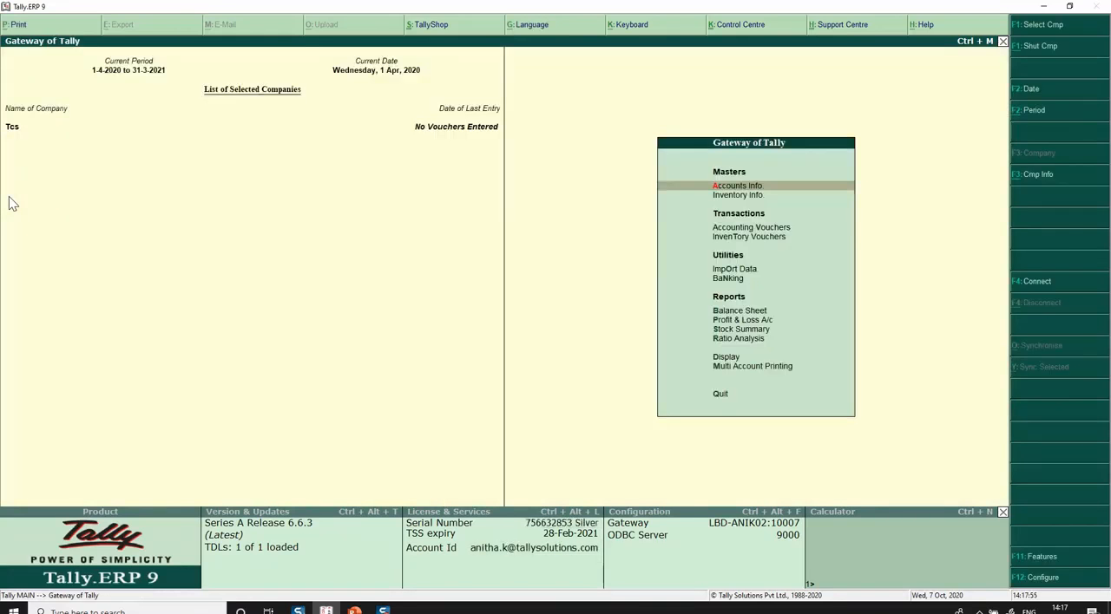
# Open the stock item GOODS for alteration from the inventory masters.
pyautogui.press('i')
pyautogui.press('i')
pyautogui.press('a')
pyautogui.press('Return')
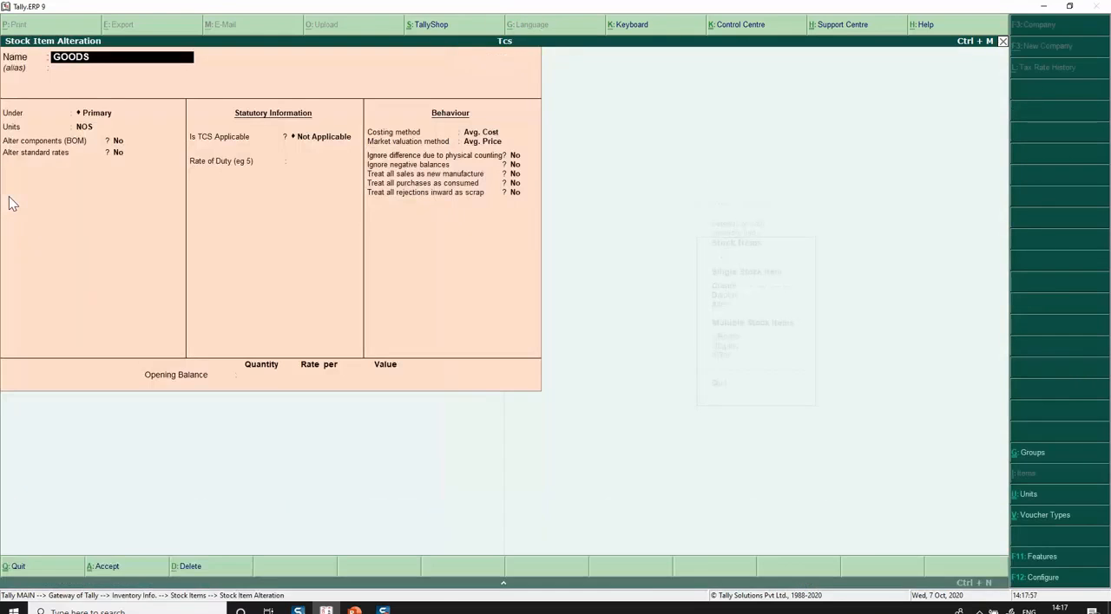
# Set TCS to Applicable for the GOODS item, with Sale of Goods as its nature of goods.
pyautogui.press('Return')
pyautogui.press('Return')
pyautogui.press('Return')
pyautogui.press('Return')
pyautogui.press('Return')
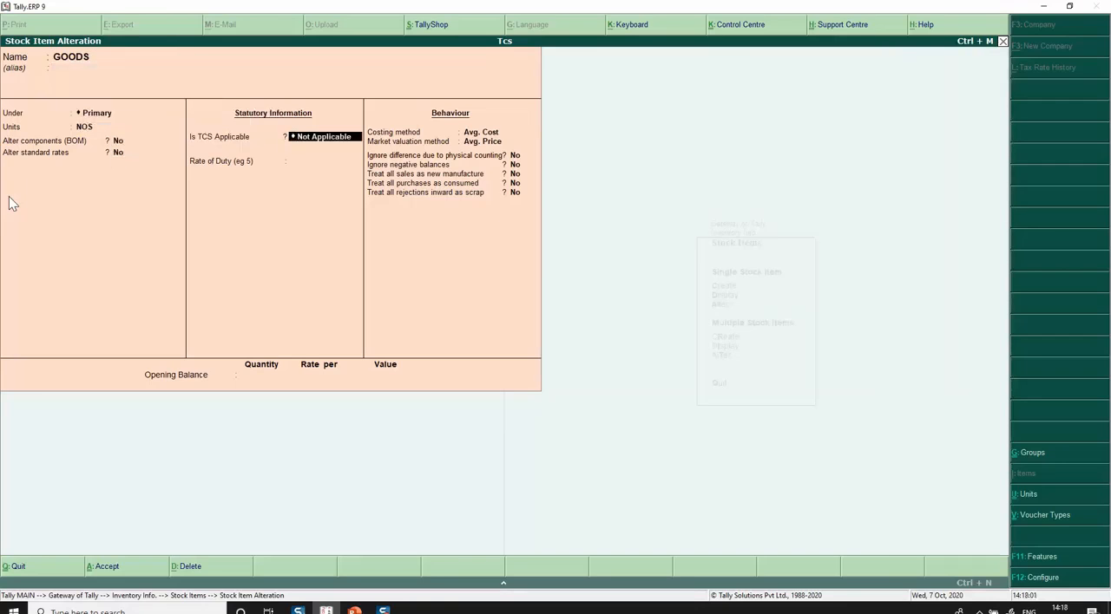
pyautogui.press('BackSpace')
pyautogui.press('Down')
pyautogui.press('Return')
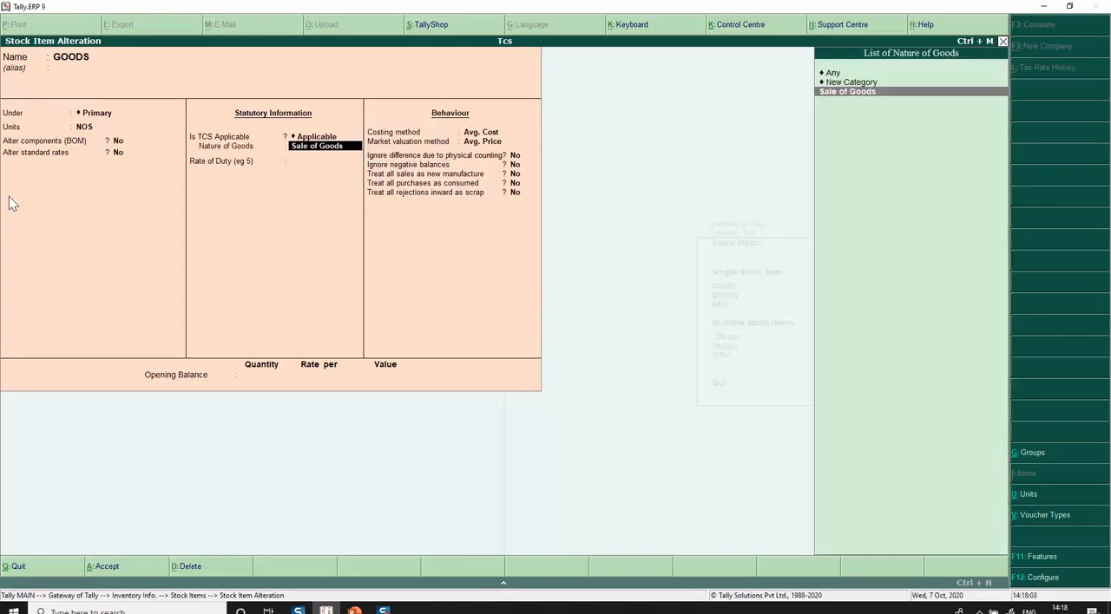
pyautogui.press('Return')
# Accept the default duty, behaviour and opening balance details of the GOODS item, save it and return to the Gateway.
pyautogui.press('Return')
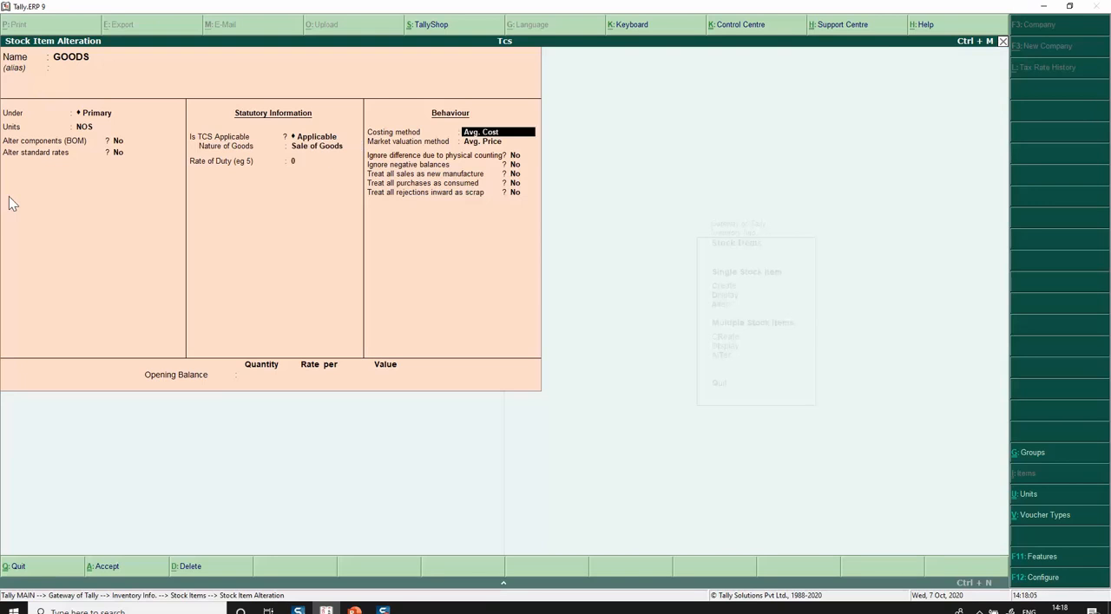
pyautogui.press('Return')
pyautogui.press('Return')
pyautogui.press('Return')
pyautogui.press('Return')
pyautogui.press('Return')
pyautogui.press('Return')
pyautogui.press('Return')
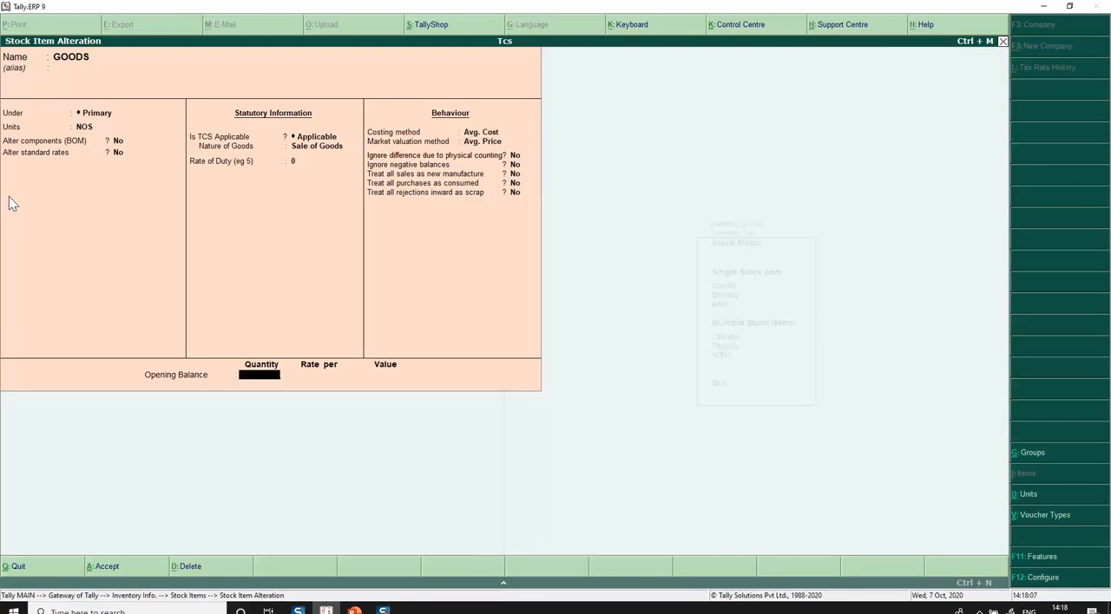
pyautogui.press('Return')
pyautogui.press('Return')
pyautogui.press('Escape')
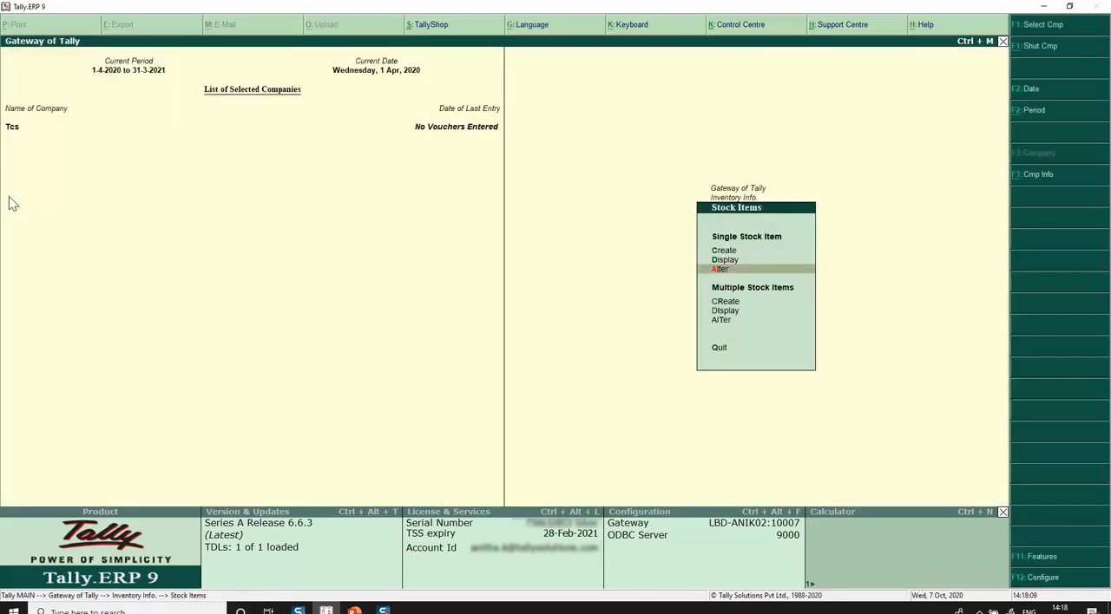
pyautogui.press('Escape')
pyautogui.press('Escape')
# Create a new sales voucher with STATE BANK OF INDIA as the party account.
pyautogui.press('v')
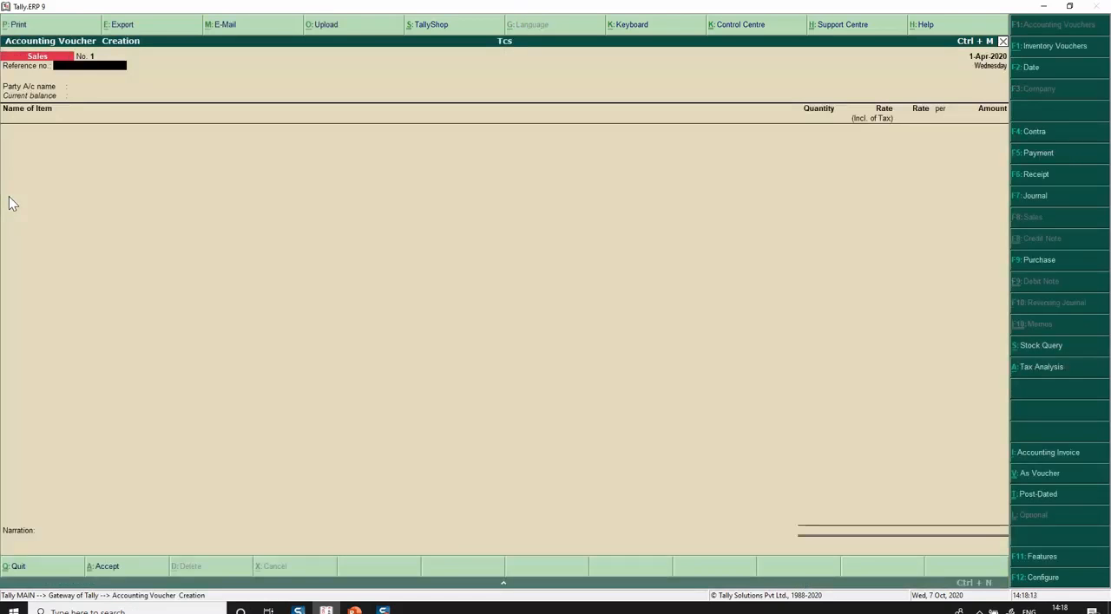
pyautogui.press('Return')
pyautogui.press('Down')
pyautogui.press('Down')
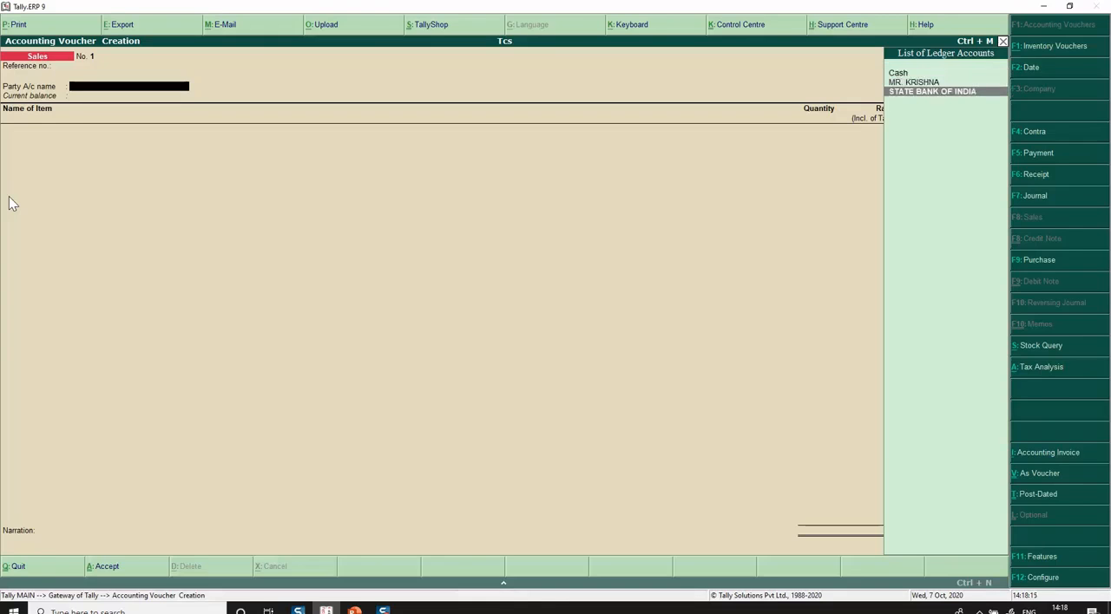
pyautogui.press('Return')
# Enter the stock item GOODS with quantity 500 NOS at a rate of 100 per NOS.
pyautogui.press('Return')
pyautogui.press('Down')
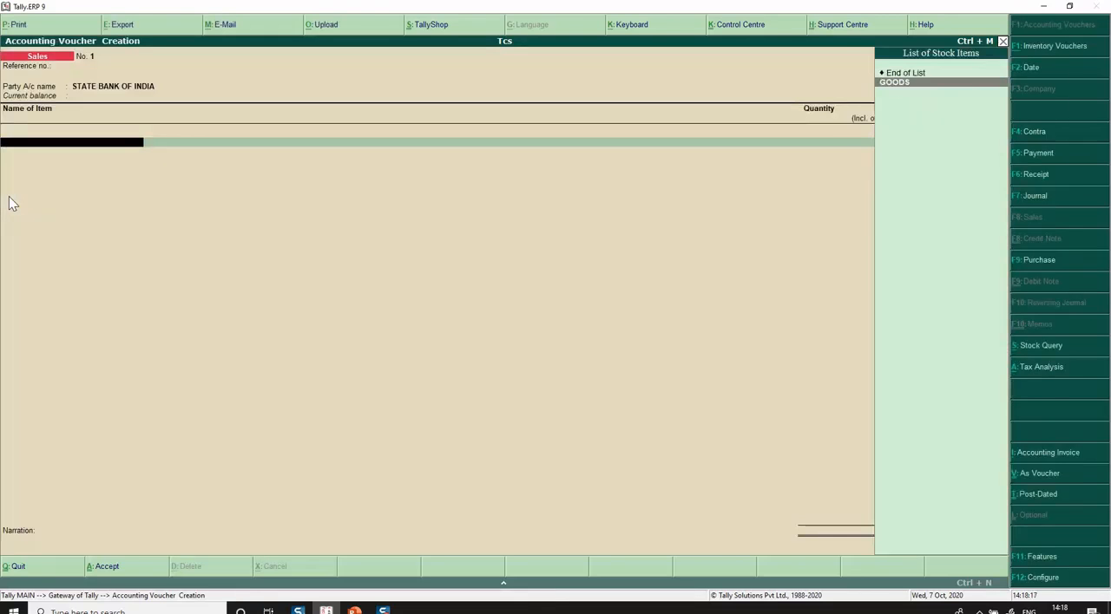
pyautogui.press('Return')
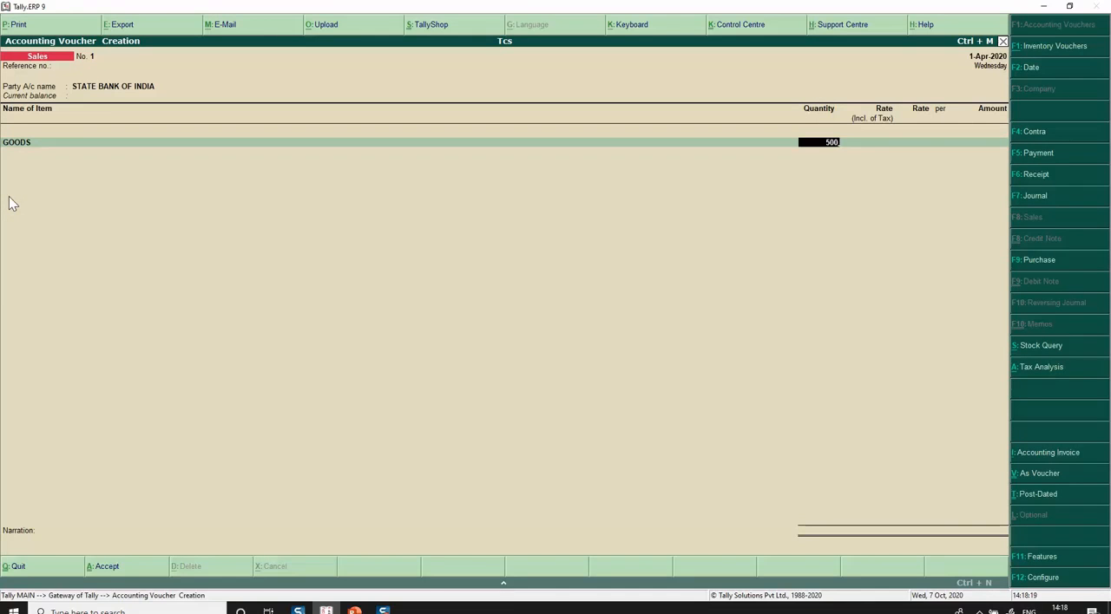
pyautogui.write('500')
pyautogui.press('Return')
pyautogui.write('100')
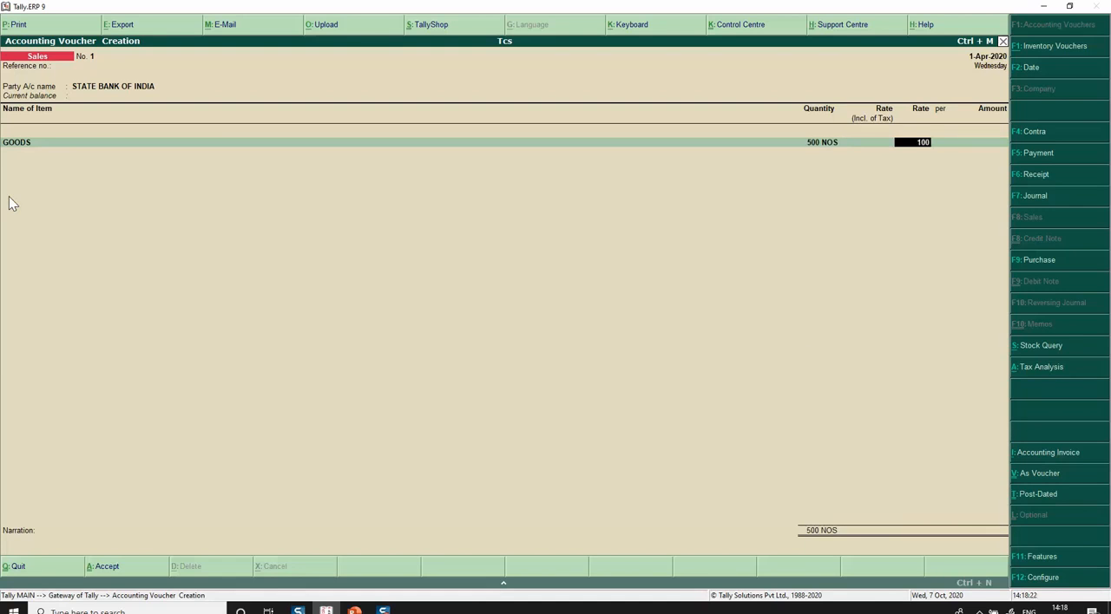
pyautogui.press('Return')
# Allocate the item amount to the SALES ledger and accept the Sale of Goods TCS assessable value of 50,000.
pyautogui.press('Return')
pyautogui.press('Return')
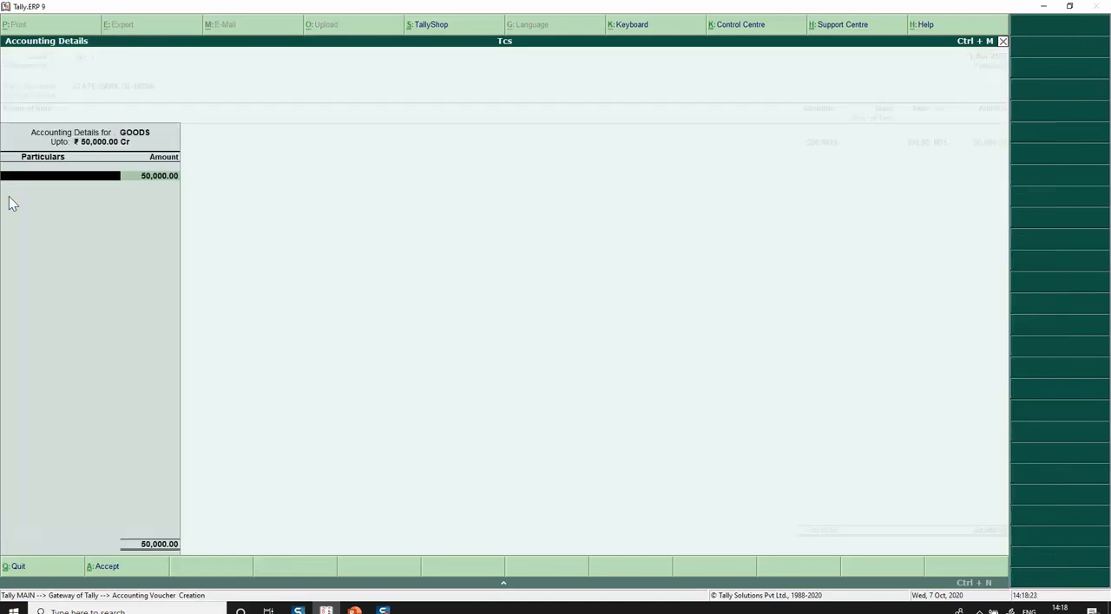
pyautogui.press('Return')
pyautogui.press('Return')
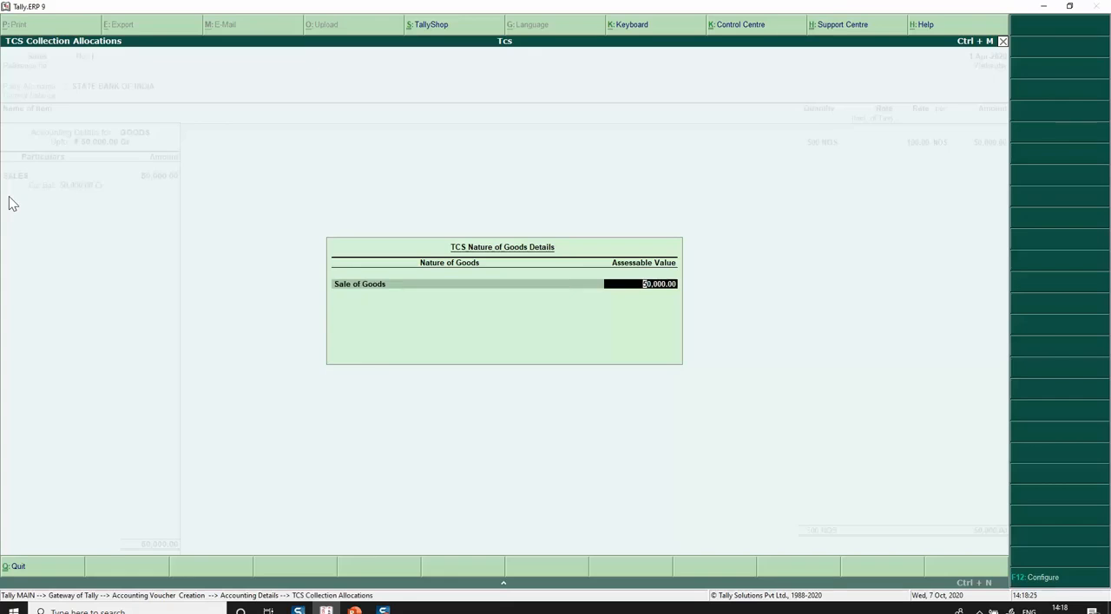
# Add the Tcs ledger to the voucher and select the individual customer as the TCS party, accepting Company - Resident and the PAN.
pyautogui.press('Return')
pyautogui.press('Return')
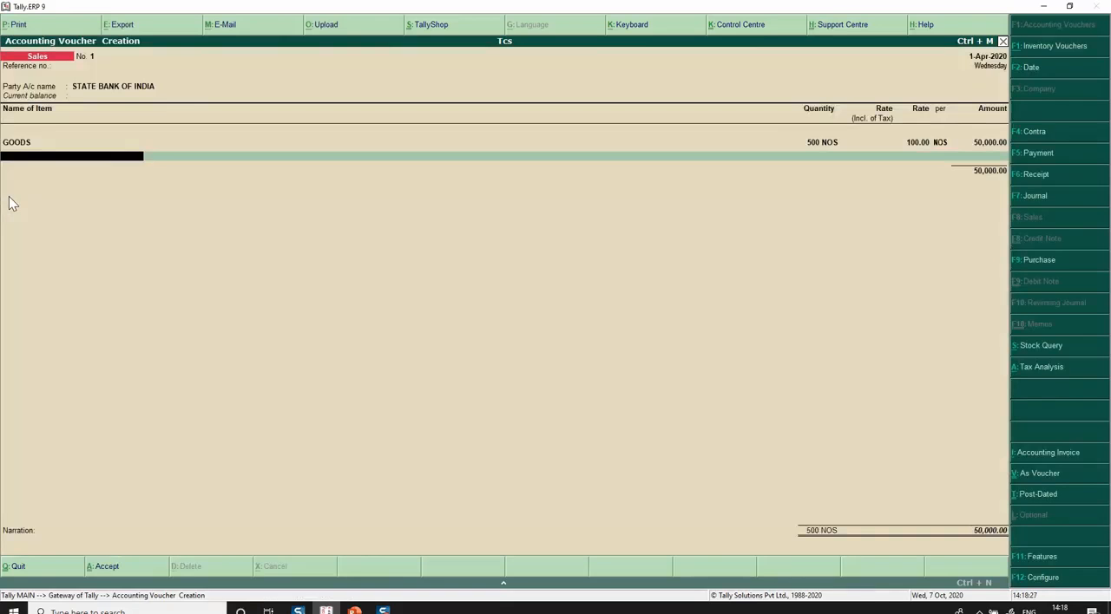
pyautogui.press('Return')
pyautogui.write('Tcs')
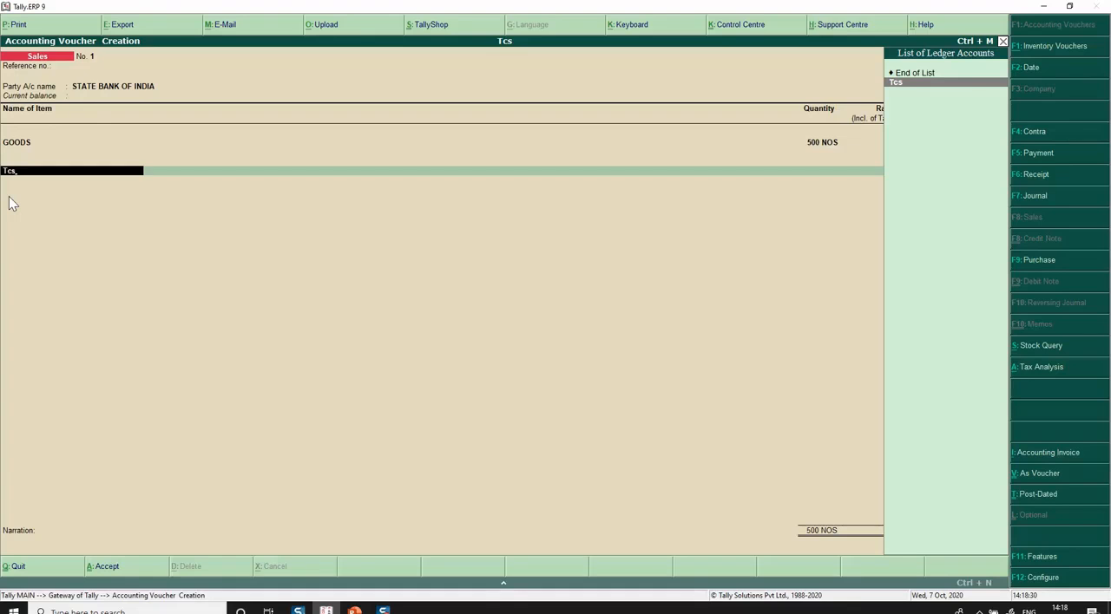
pyautogui.press('Return')
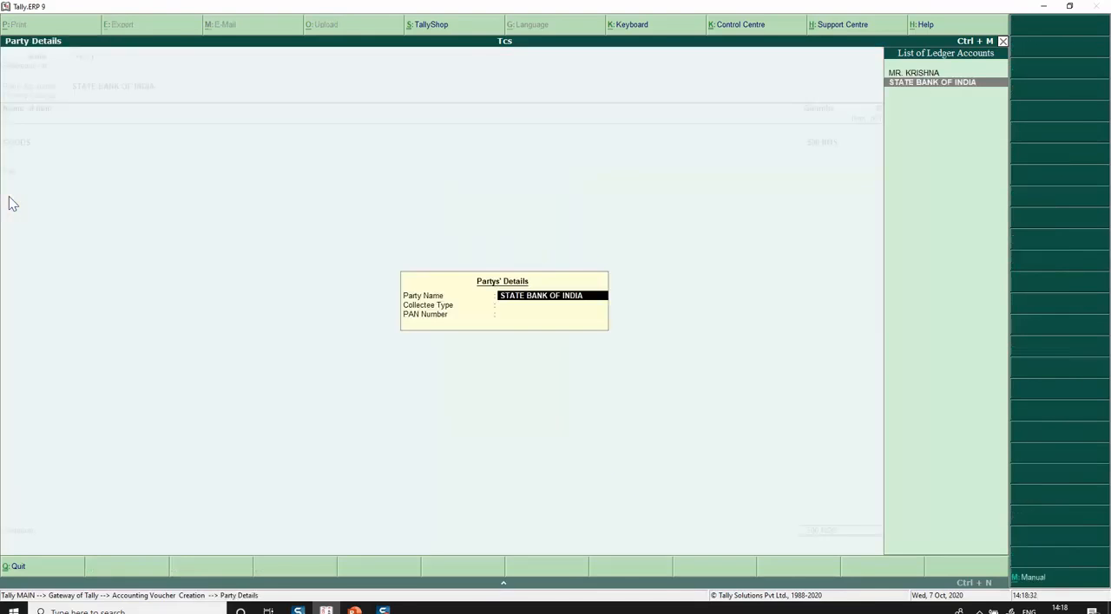
pyautogui.press('Up')
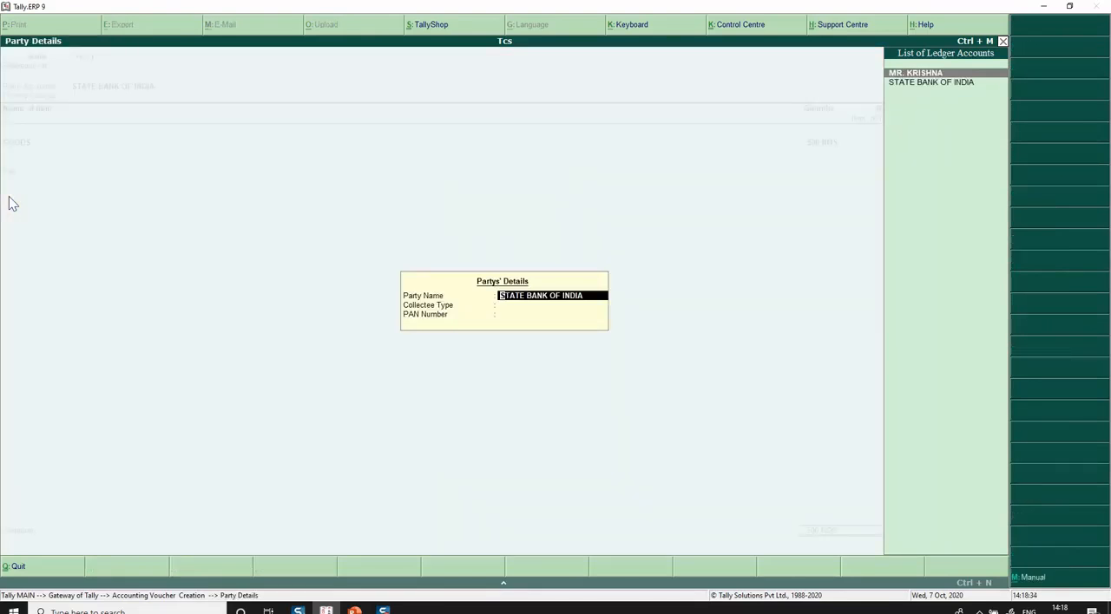
pyautogui.press('Return')
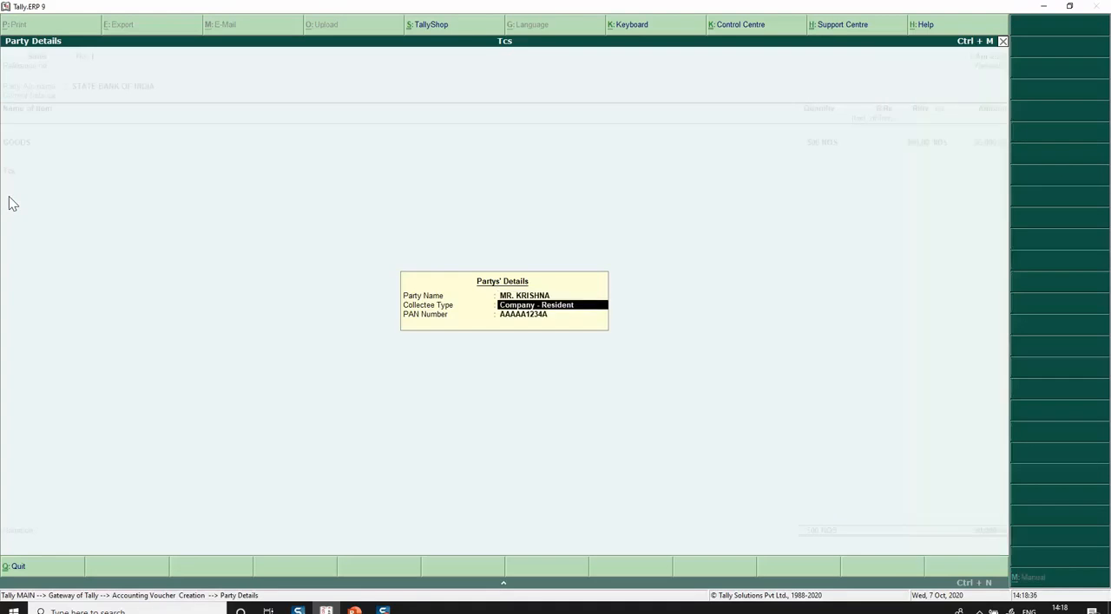
pyautogui.press('Return')
pyautogui.press('Return')
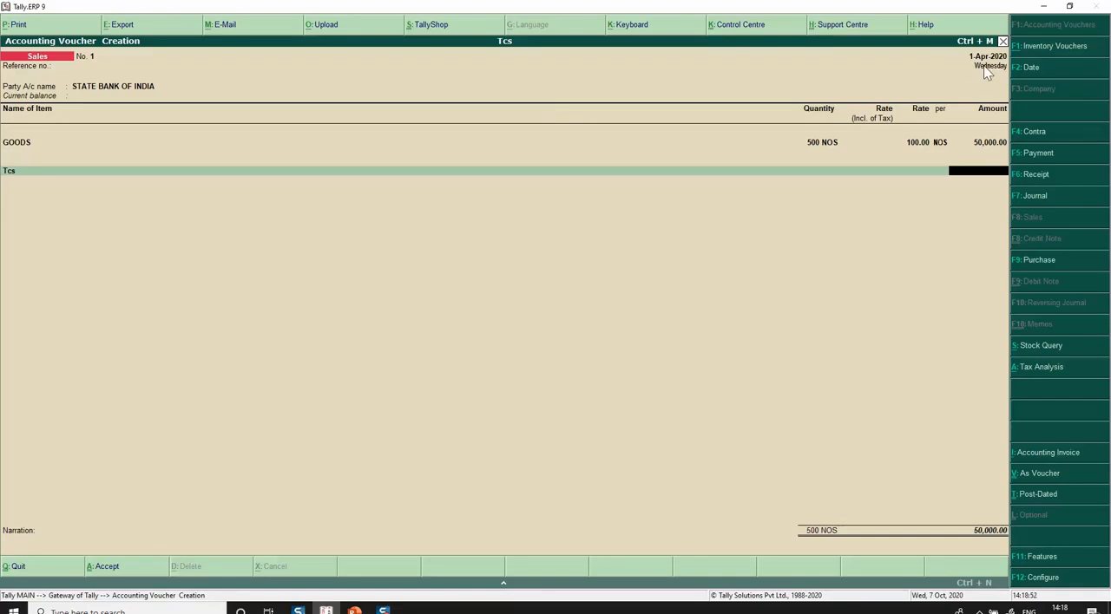
# Discard the unfinished sales voucher and return to the Gateway.
pyautogui.press('Escape')
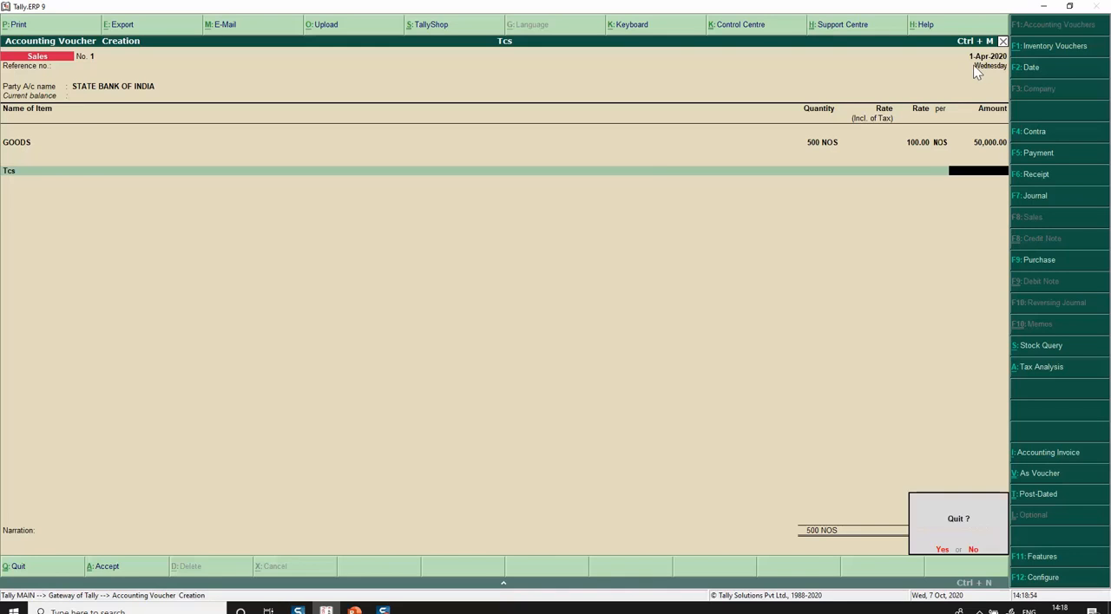
pyautogui.press('Return')
pyautogui.press('Escape')
pyautogui.press('n')
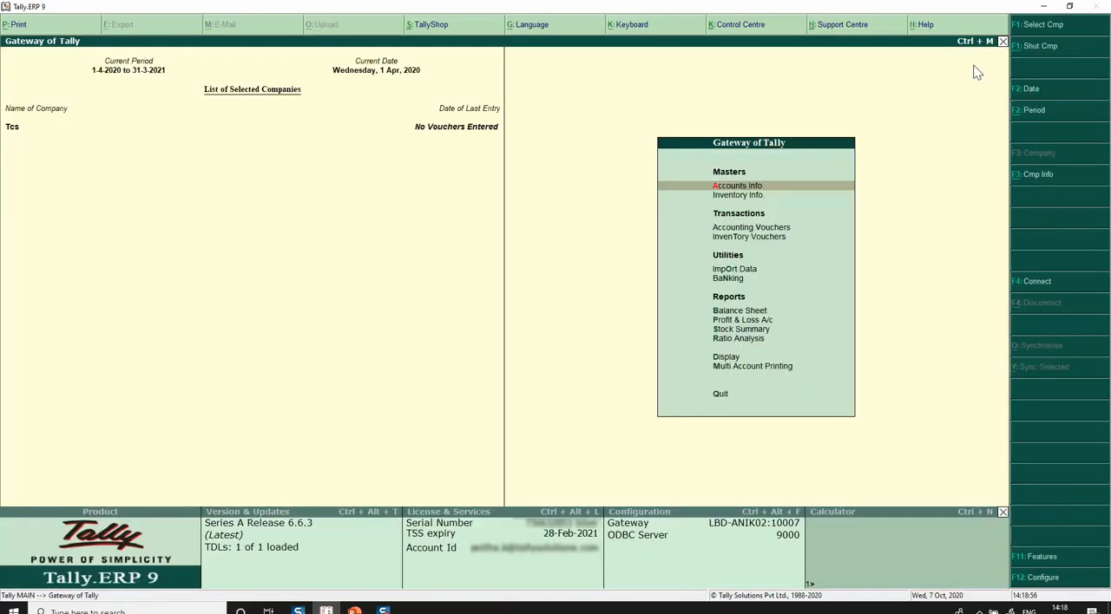
# Open the Sale of Goods TCS nature of goods for alteration and check its rate and exemption limit details.
pyautogui.press('Return')
pyautogui.press('Down')
pyautogui.press('Down')
pyautogui.press('Down')
pyautogui.press('Return')
pyautogui.press('Return')
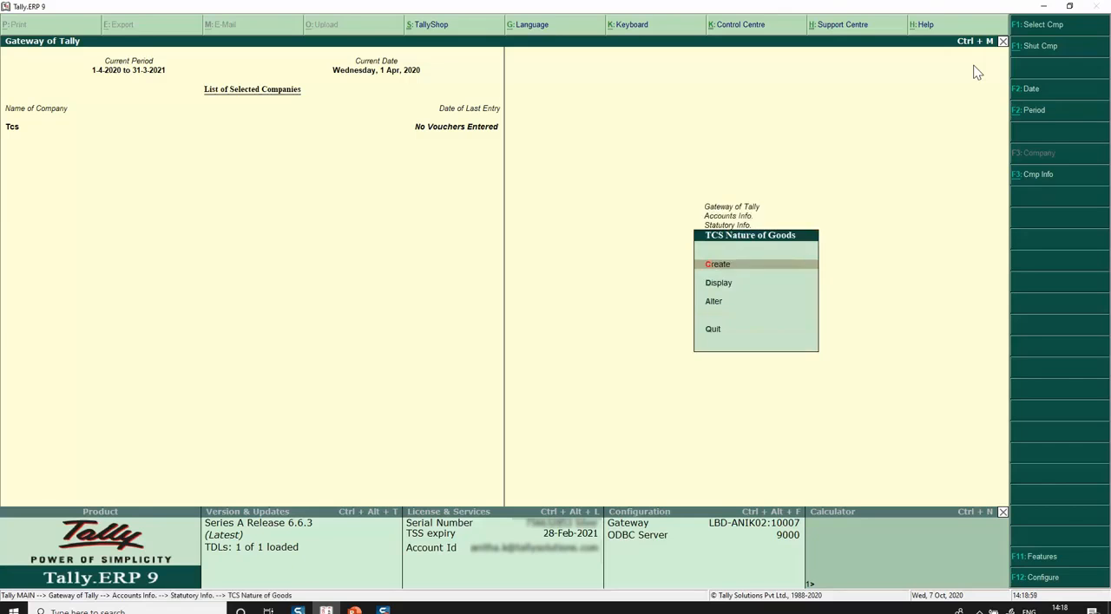
pyautogui.press('Down')
pyautogui.press('Down')
pyautogui.press('Return')
pyautogui.press('Return')
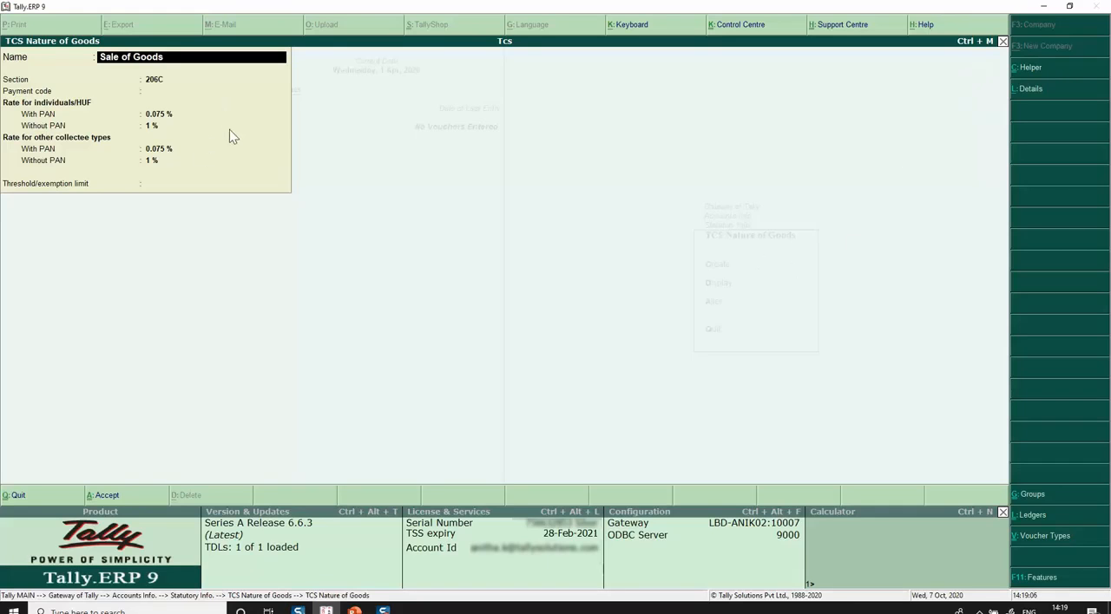
pyautogui.click(1030, 99)
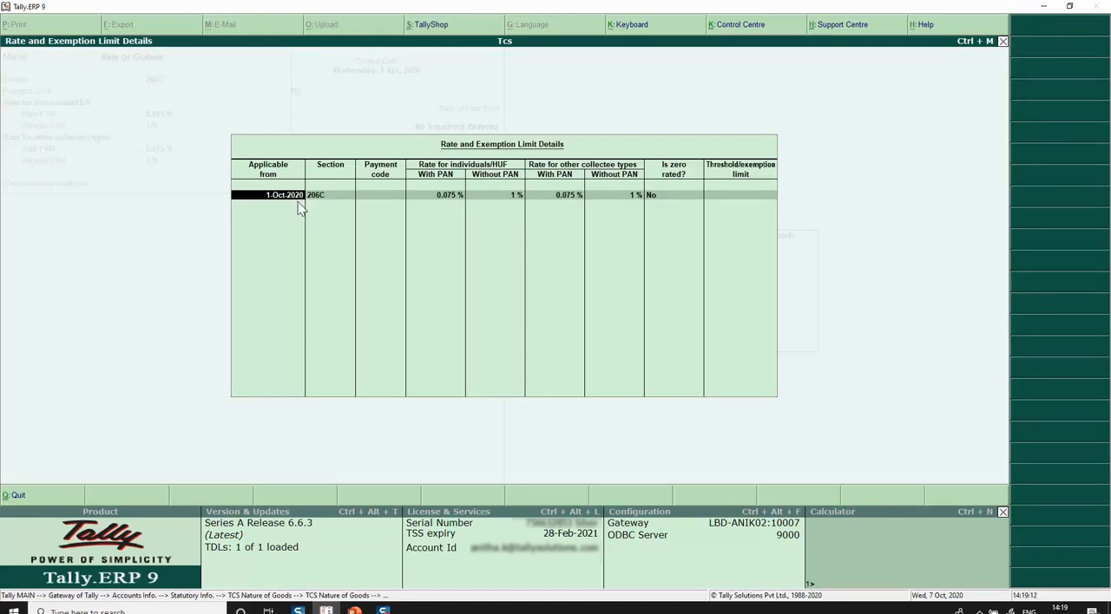
# Close the Sale of Goods rate details without changing them and return to the Gateway.
pyautogui.press('BackSpace')
pyautogui.press('Return')
pyautogui.press('Escape')
pyautogui.press('y')
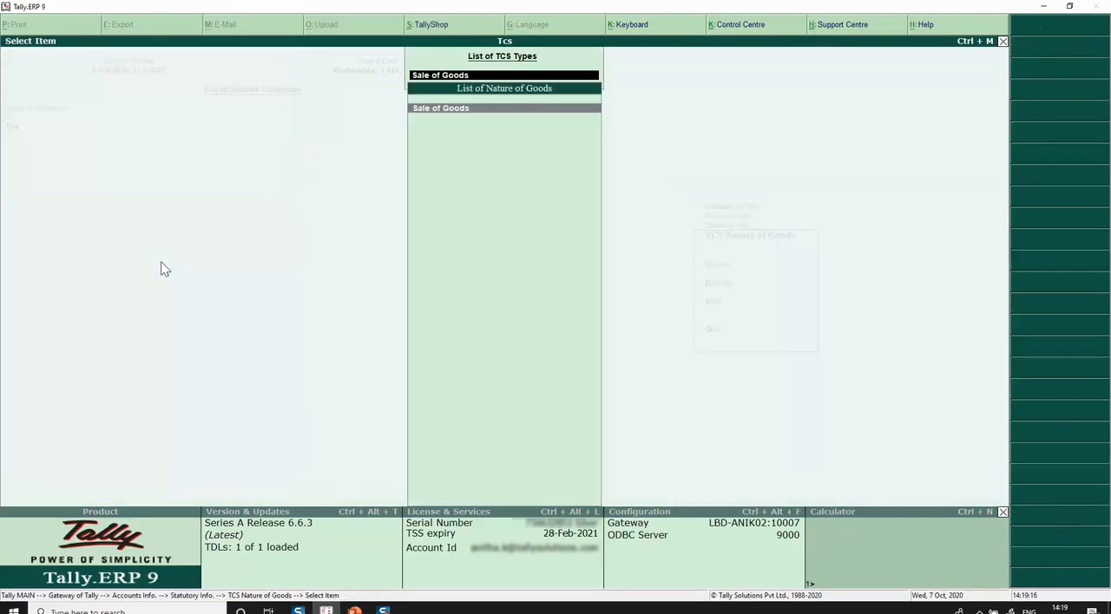
pyautogui.press('Escape')
pyautogui.press('Escape')
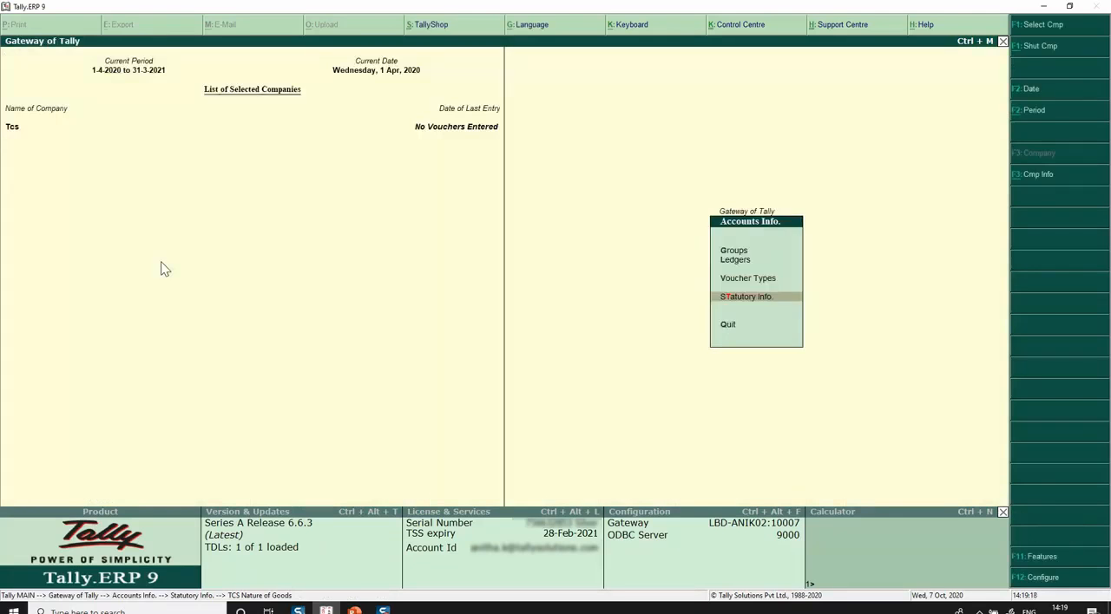
pyautogui.press('Escape')
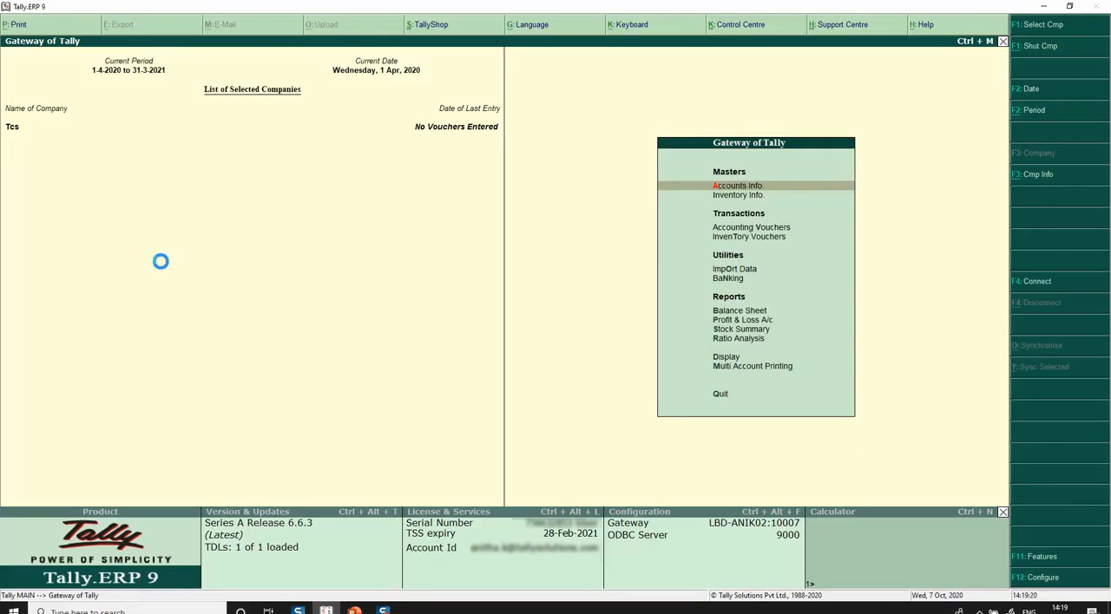
# Create a new sales voucher and set its date to 1-Oct-2020.
pyautogui.press('v')
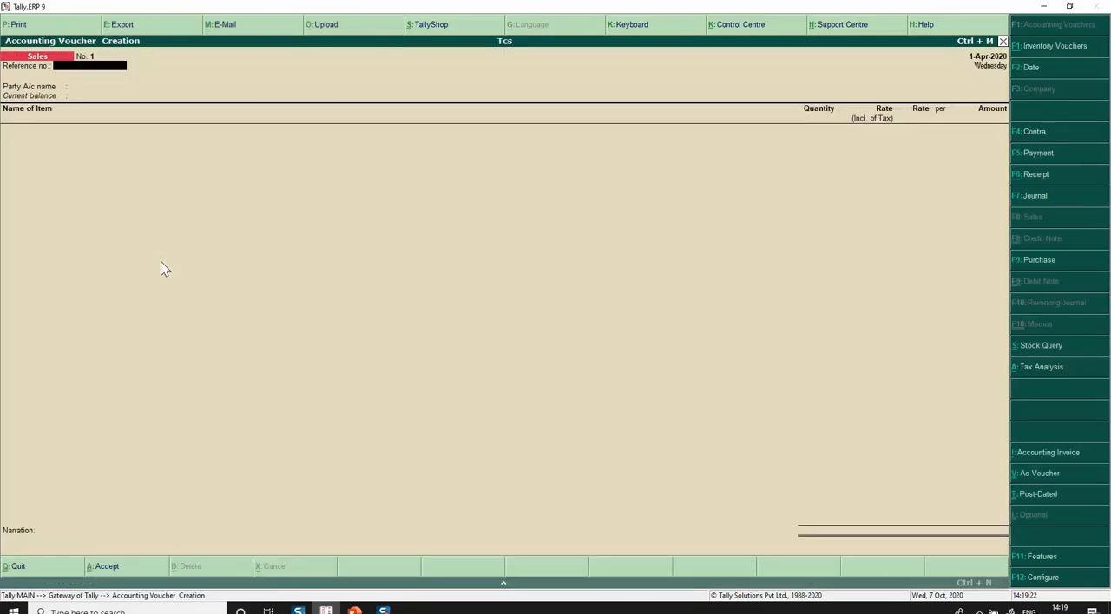
pyautogui.press('F2')
pyautogui.write('1-')
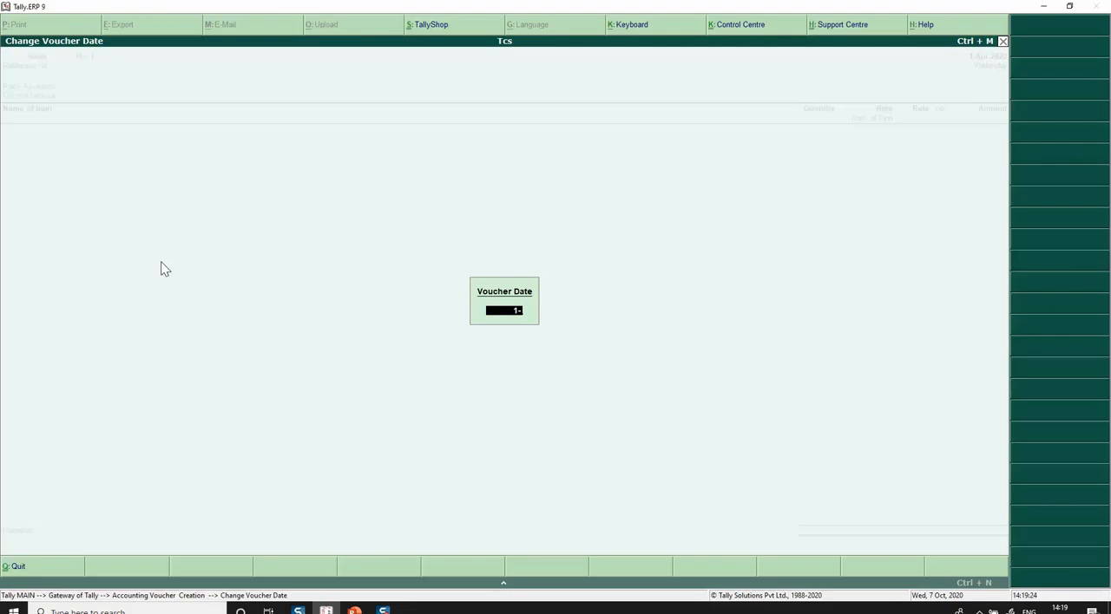
pyautogui.write('10')
pyautogui.press('Return')
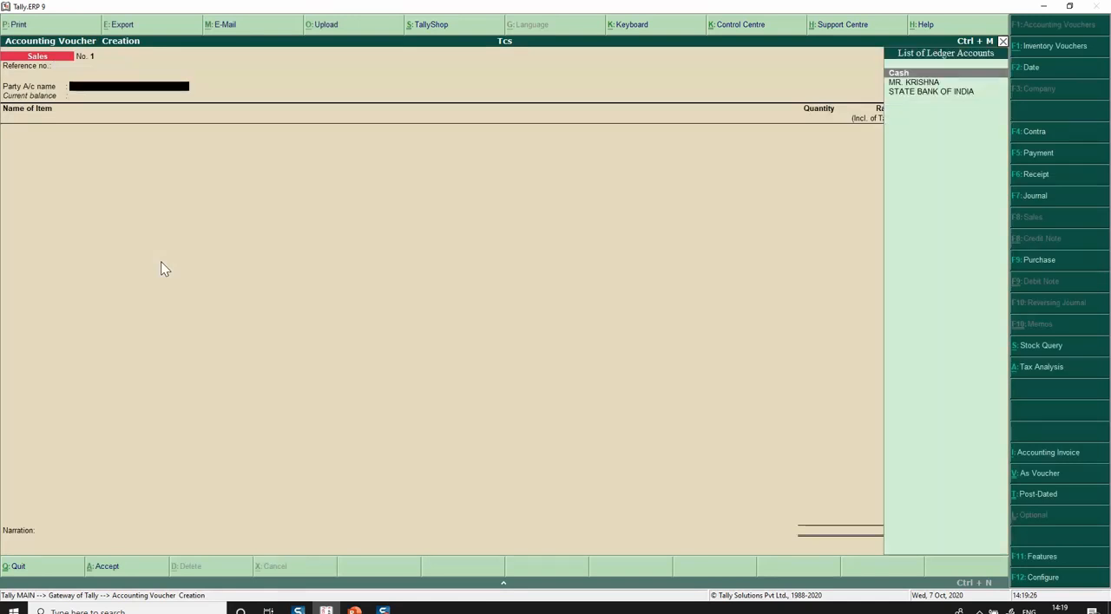
# Set STATE BANK OF INDIA as the voucher's party account and accept its party details.
pyautogui.press('Down')
pyautogui.press('Down')
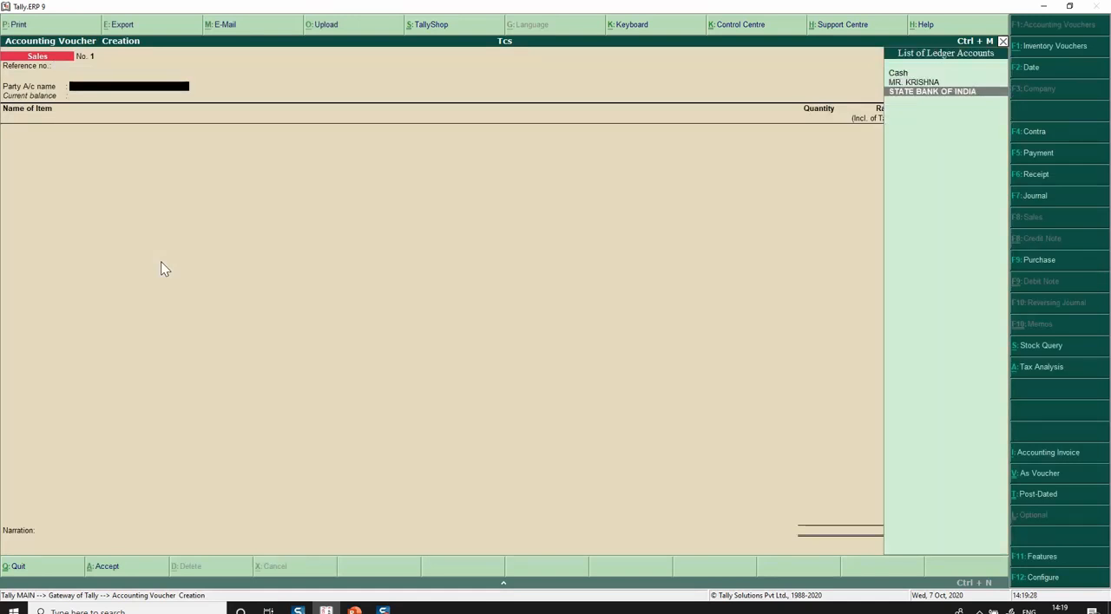
pyautogui.press('Return')
pyautogui.hotkey('ctrl', 'a')
# Enter the stock item GOODS with quantity 500 NOS at a rate of 500 per NOS.
pyautogui.press('Down')
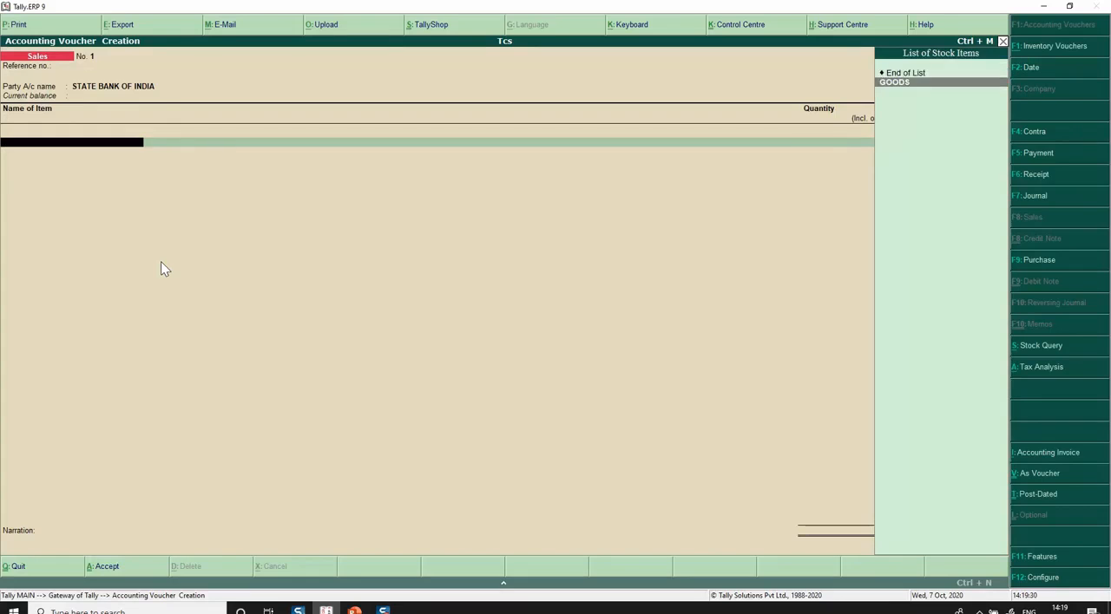
pyautogui.press('Return')
pyautogui.write('500')
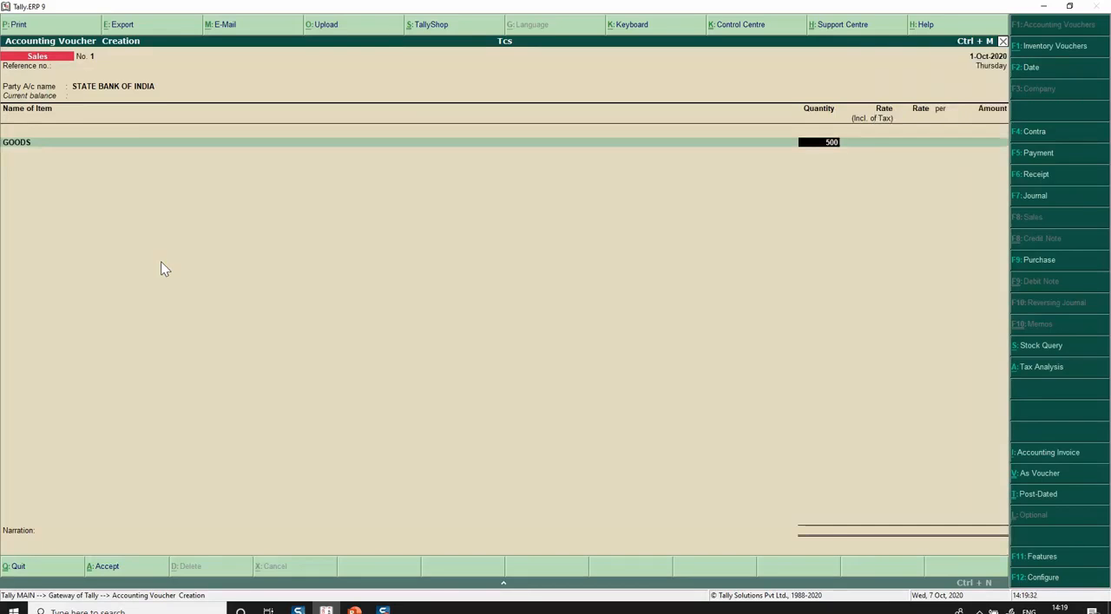
pyautogui.press('Return')
pyautogui.press('Return')
pyautogui.write('500')
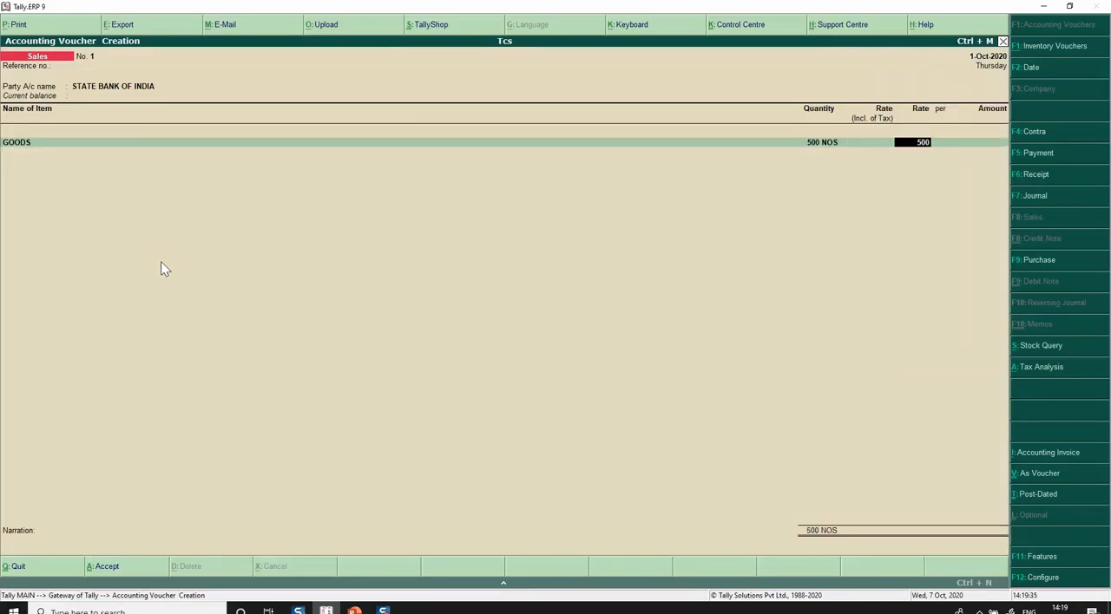
pyautogui.press('Return')
# Allocate the full GOODS amount to the SALES ledger and finish the item list.
pyautogui.press('Return')
pyautogui.press('Return')
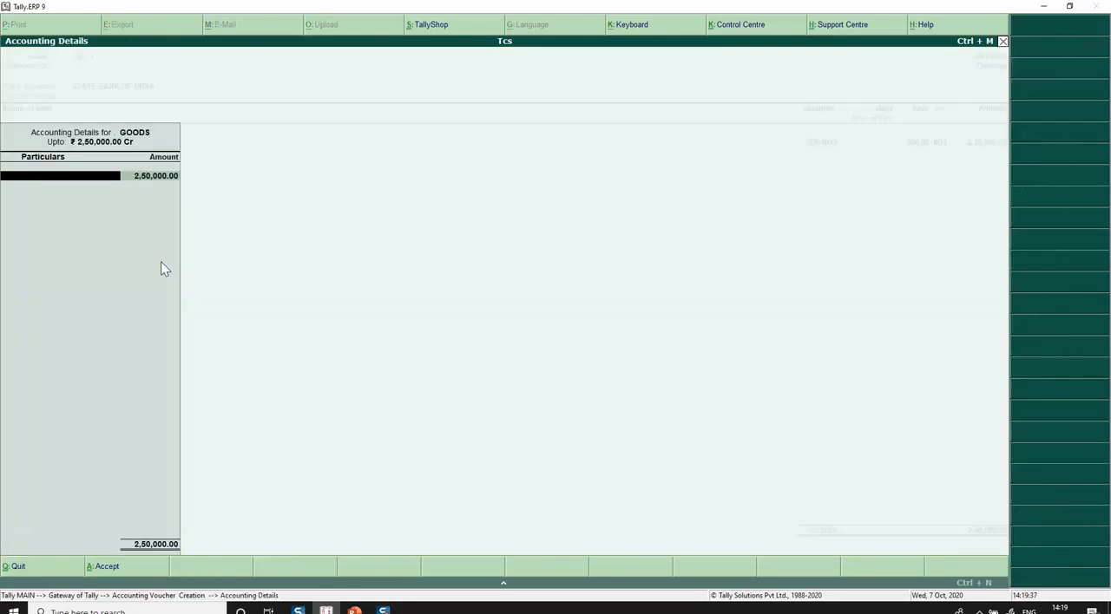
pyautogui.press('Return')
pyautogui.press('Return')
pyautogui.press('Return')
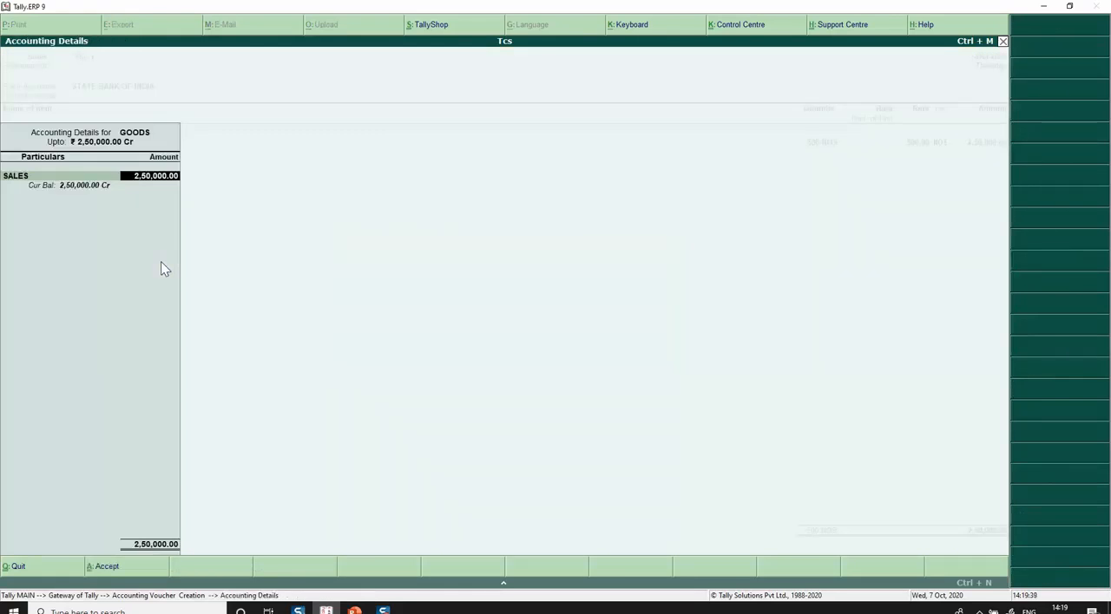
pyautogui.press('Return')
# Add the Tcs ledger with the individual customer as TCS party, accept Company - Resident, the PAN and the calculated amount, and finish the ledger list.
pyautogui.press('Return')
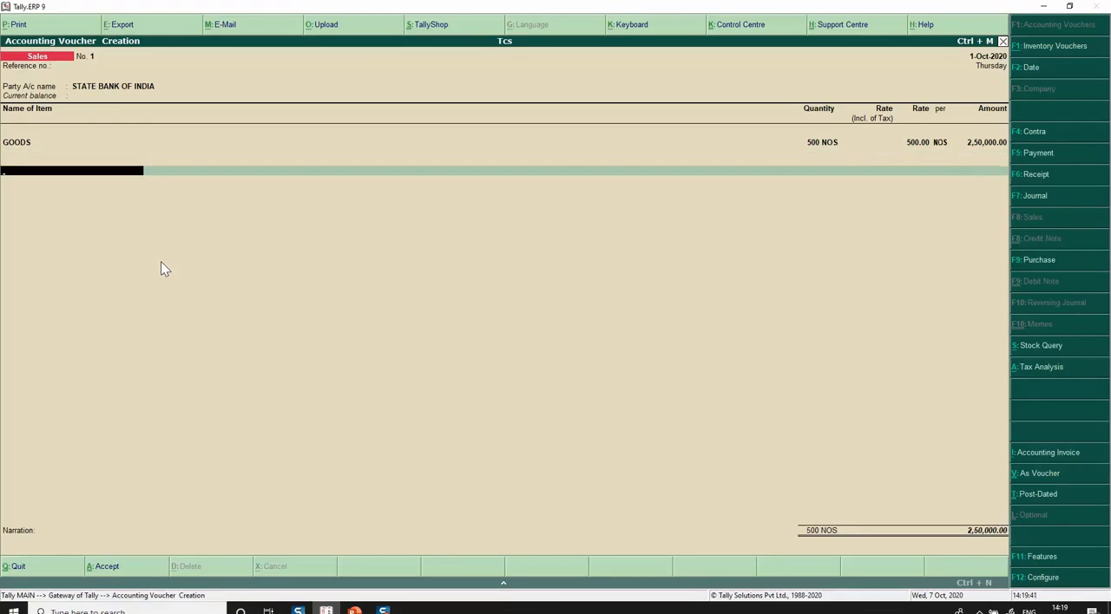
pyautogui.write('Tcs')
pyautogui.press('Return')
pyautogui.press('Return')
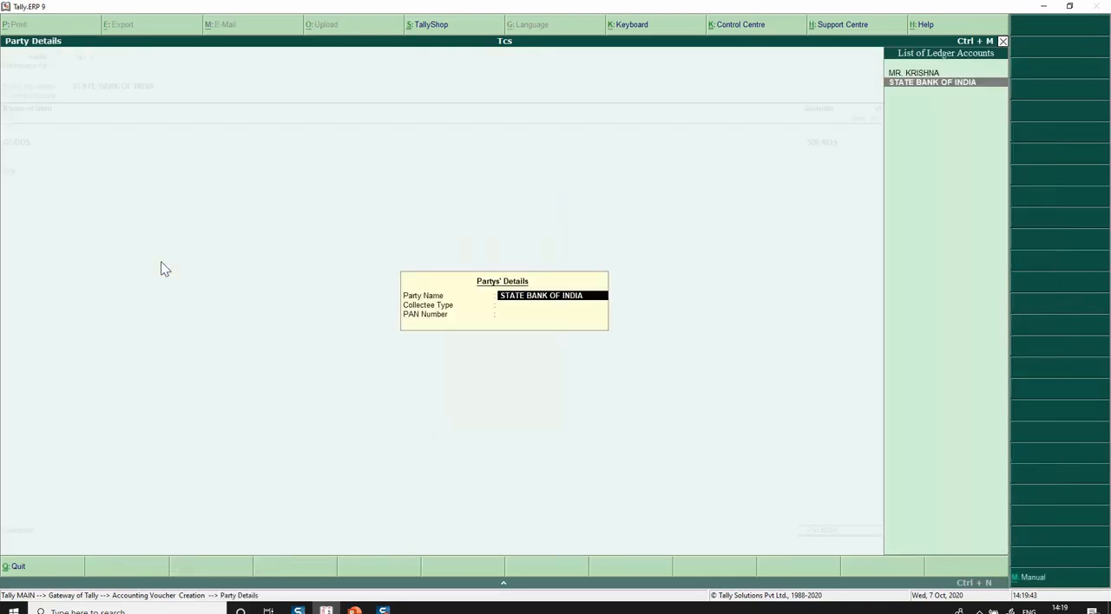
pyautogui.press('Up')
pyautogui.press('Return')
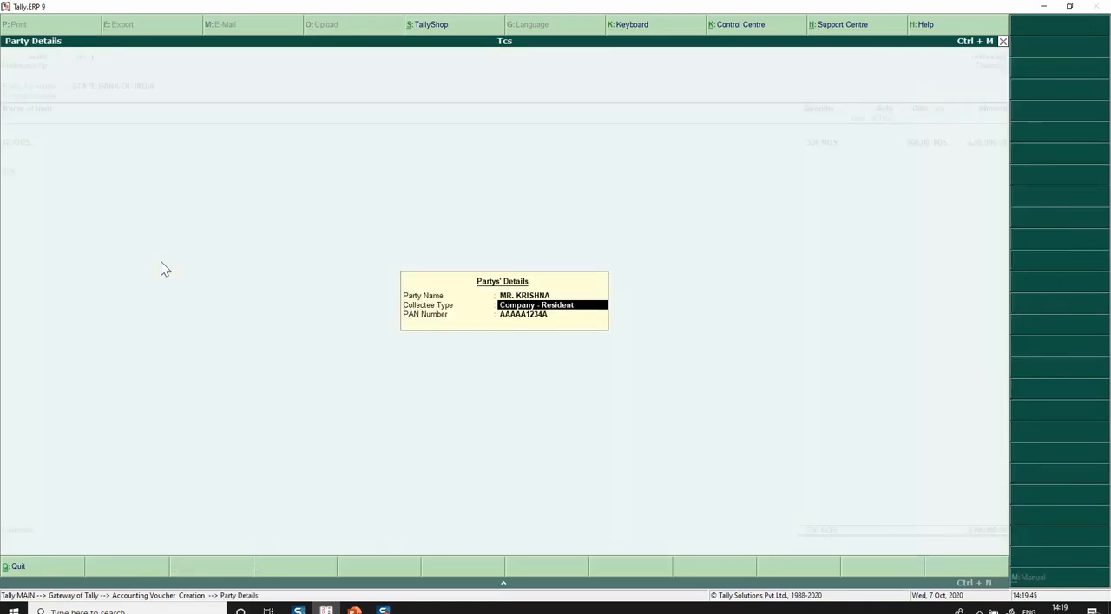
pyautogui.press('Return')
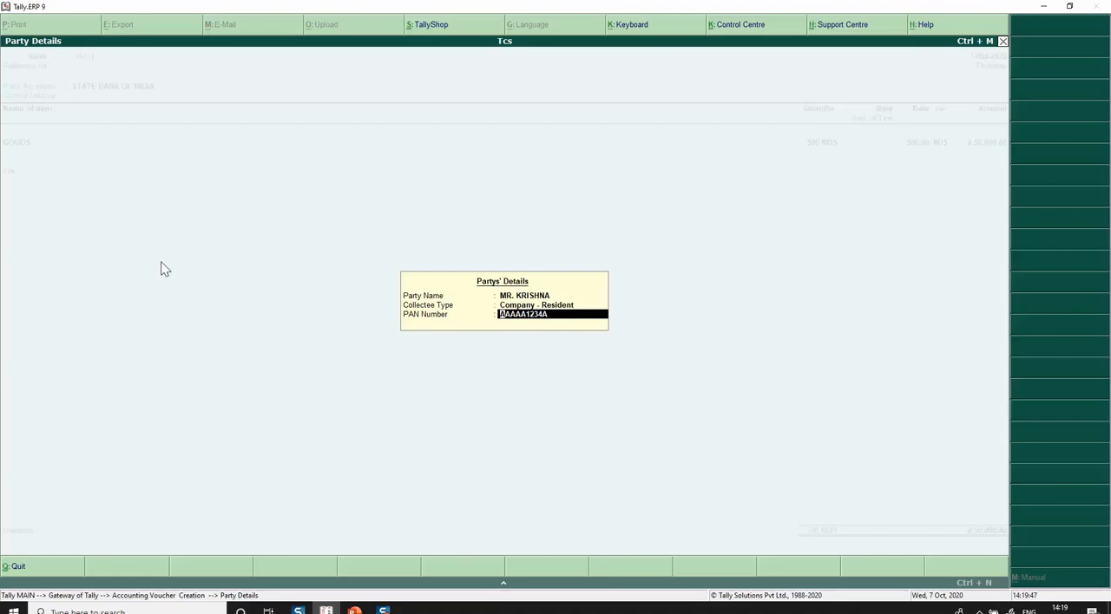
pyautogui.press('Return')
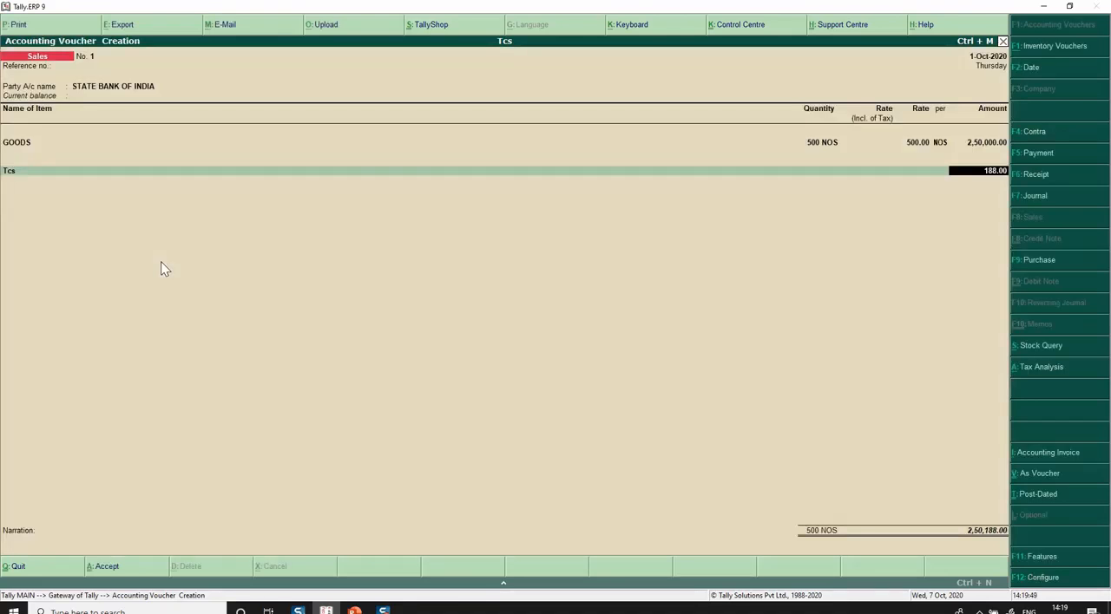
pyautogui.press('Return')
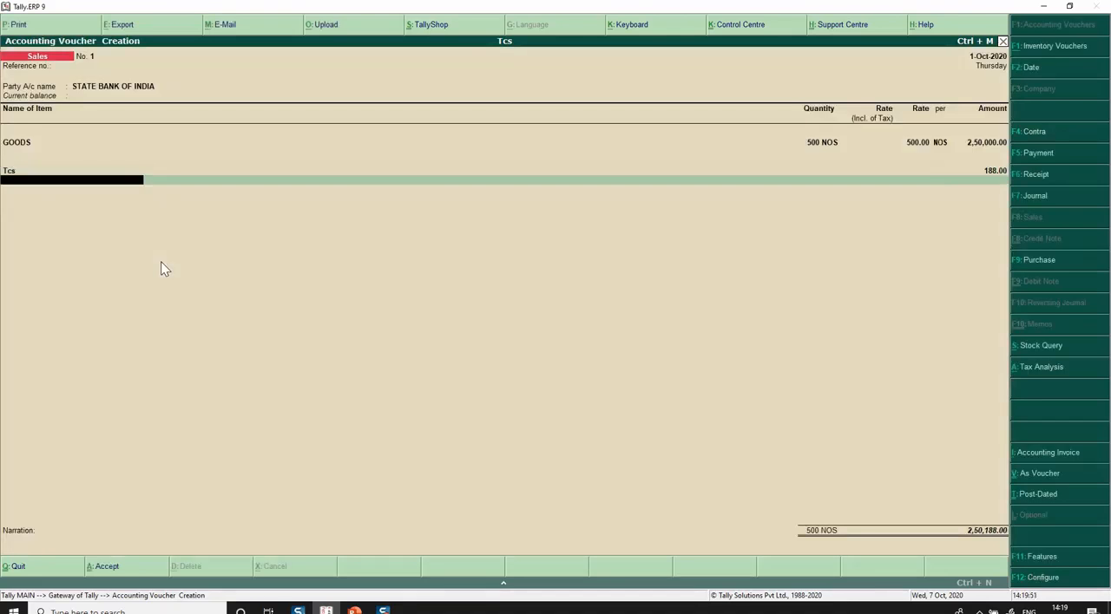
pyautogui.press('Return')
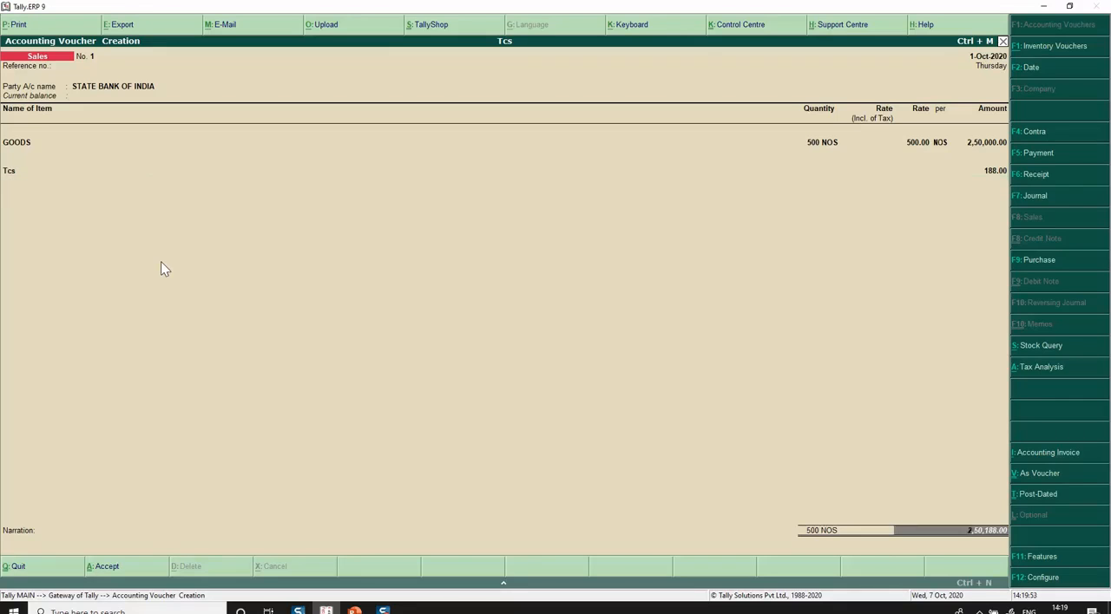